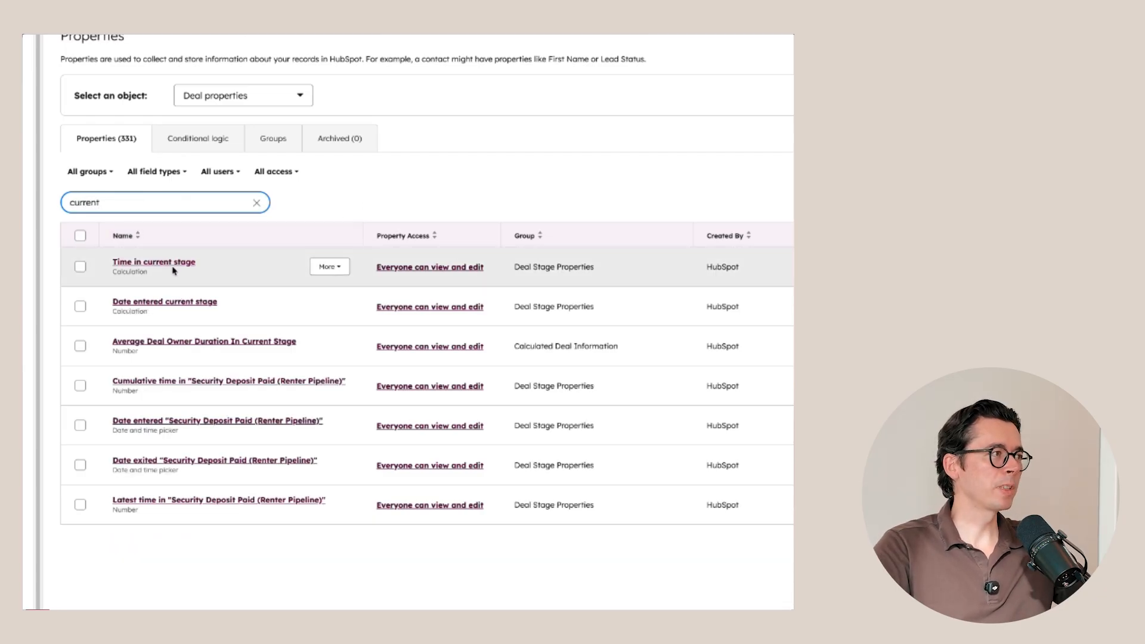
Step: Review the details of the "Time in current stage" and "Average Deal Owner Duration In Current Stage" deal properties
left_click(165, 263)
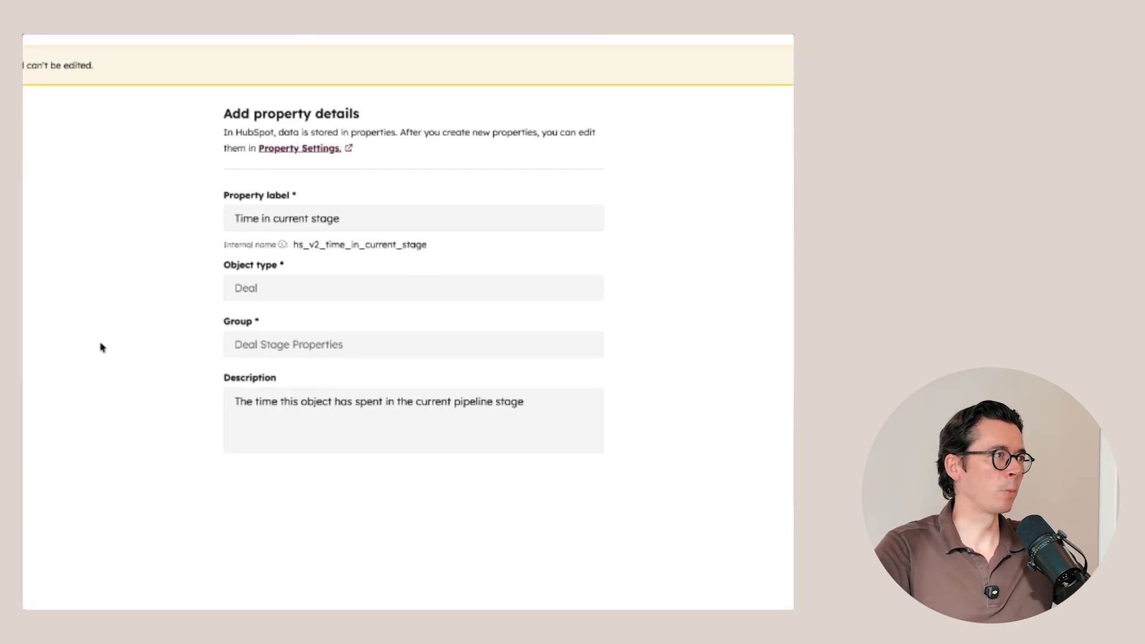
left_click_drag(253, 407, 547, 410)
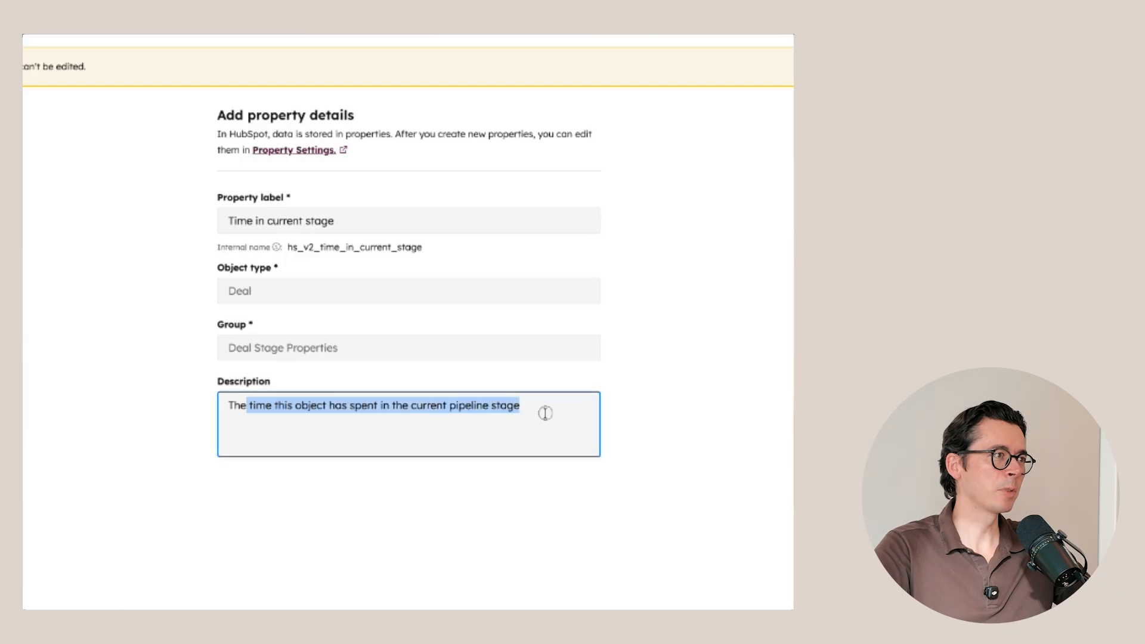
left_click(552, 410)
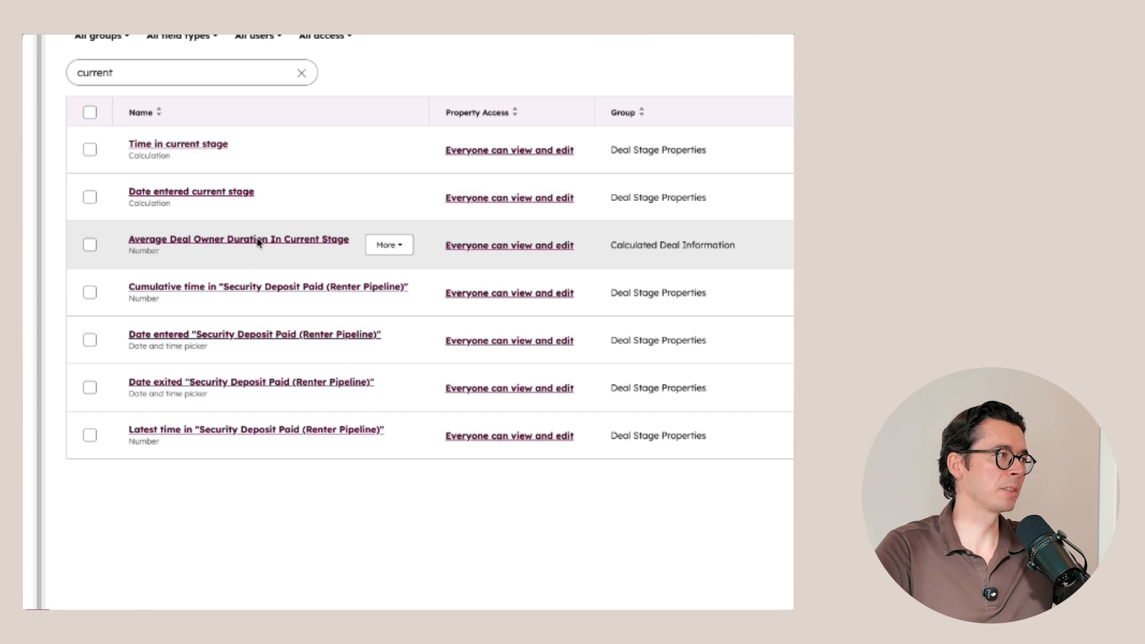
left_click(262, 239)
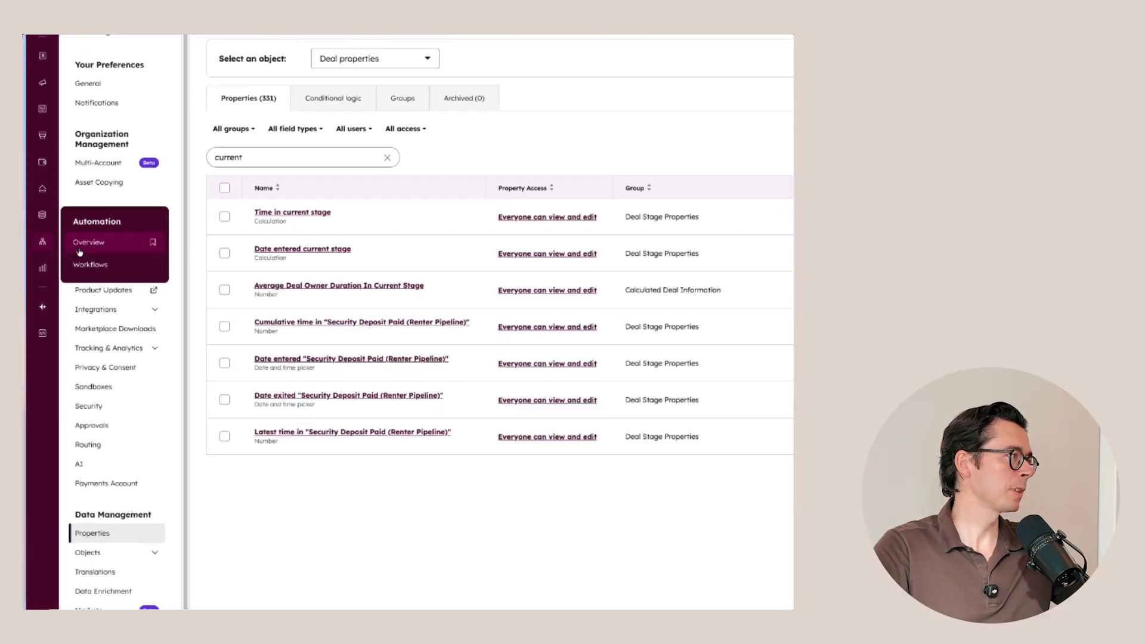
Step: Create a new workflow that enrolls deals through a "Met filter criteria" trigger
left_click(83, 263)
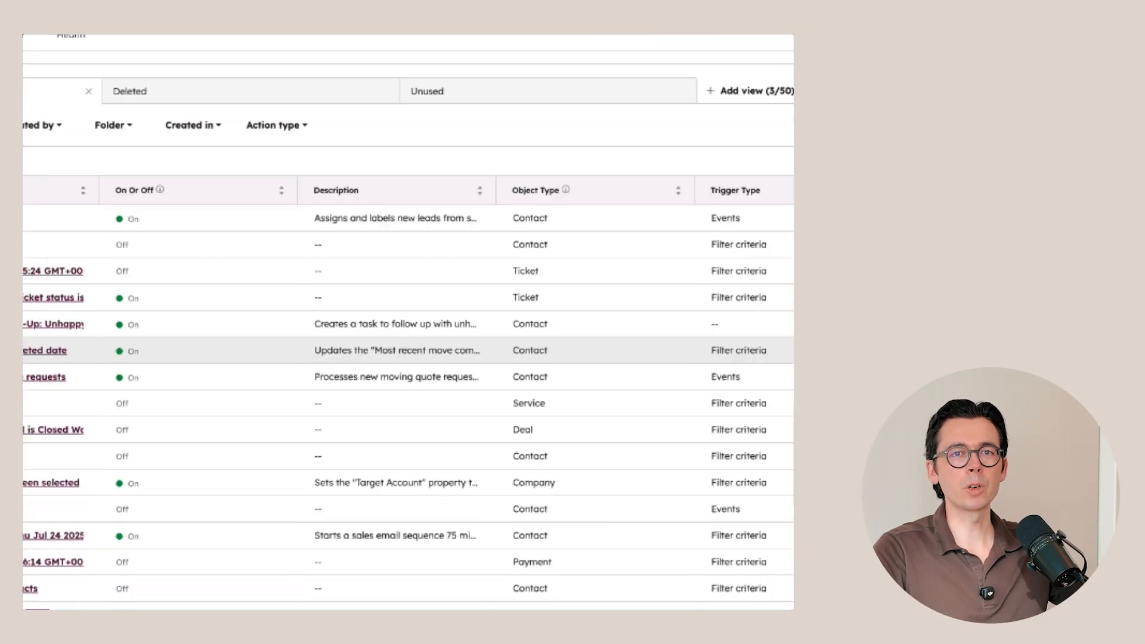
left_click(737, 95)
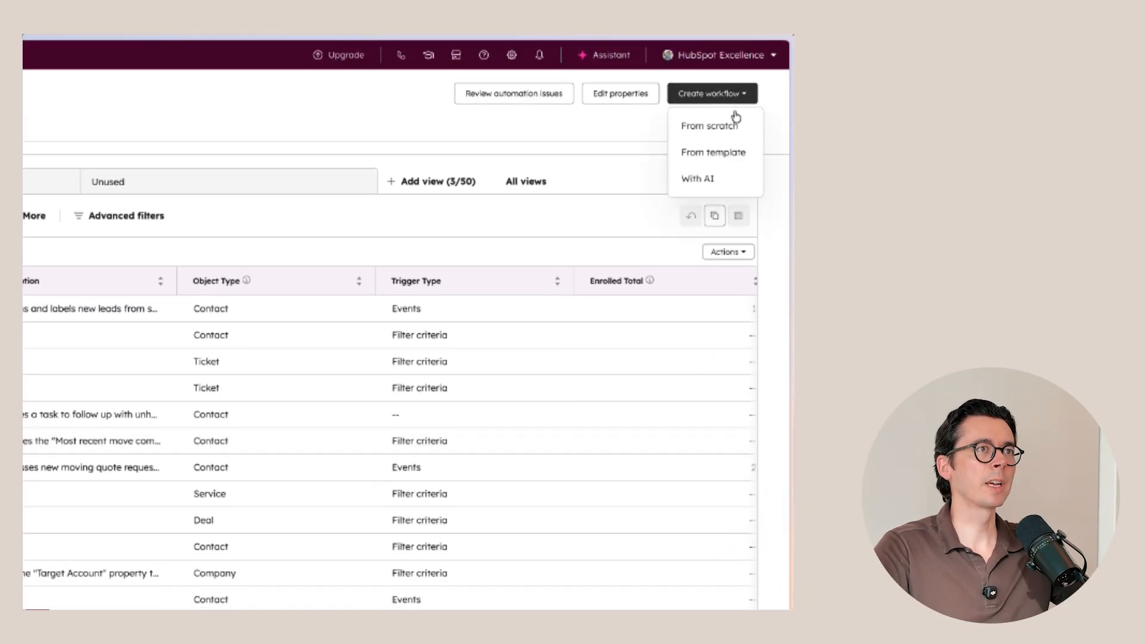
left_click(732, 126)
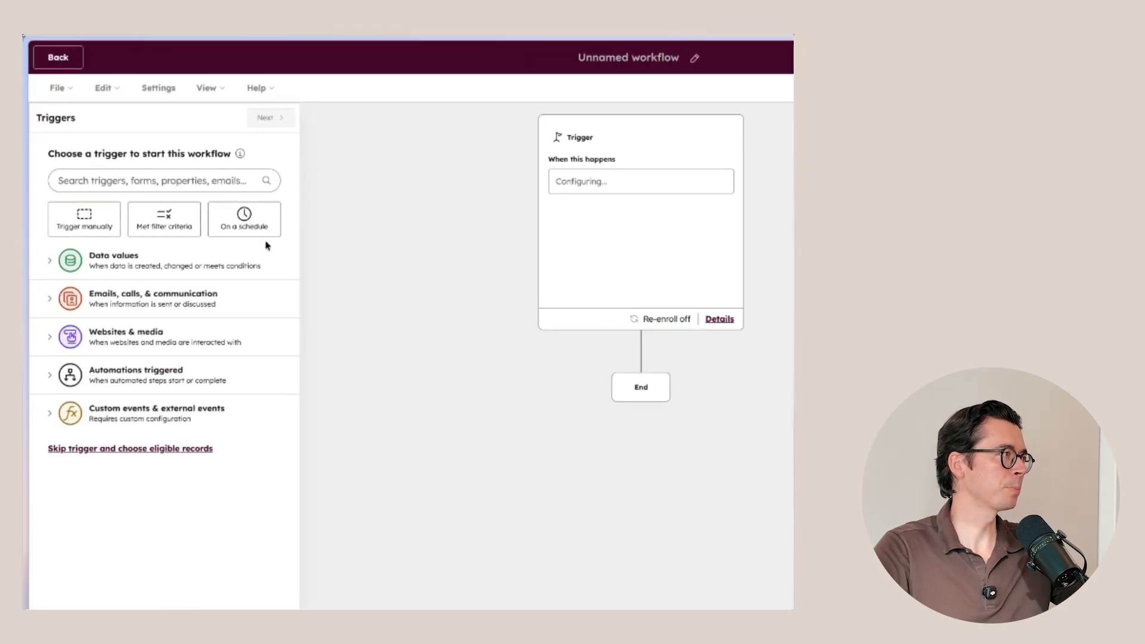
left_click(171, 227)
left_click(120, 305)
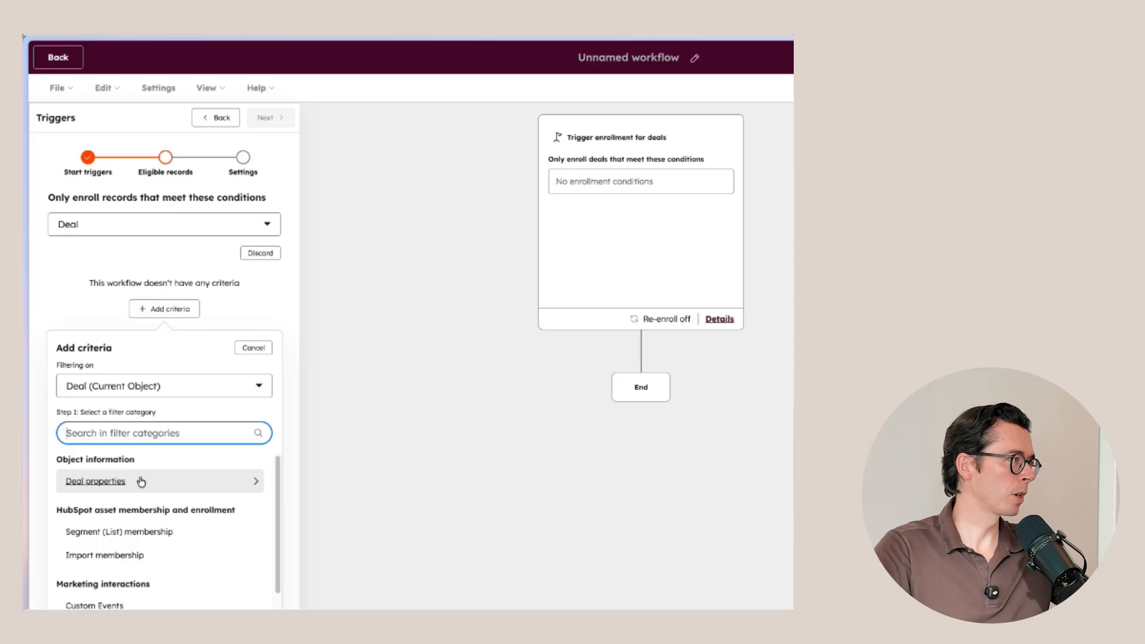
Step: Add an enrollment condition that the deal property "Time in current stage" is less than 14 days
left_click(145, 484)
type("current")
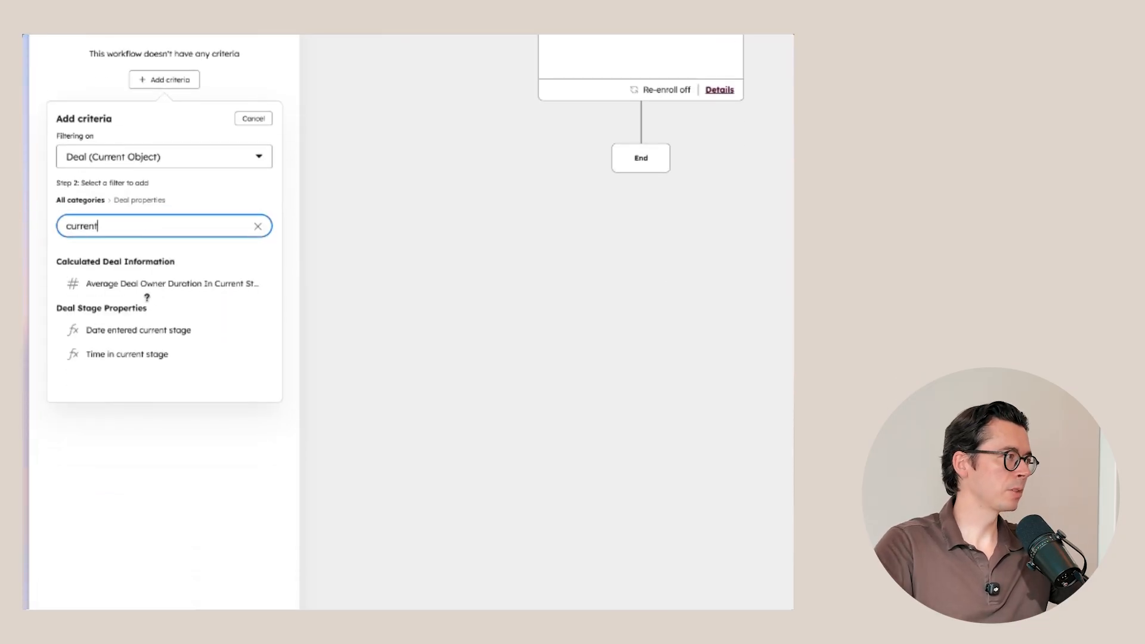
left_click(115, 355)
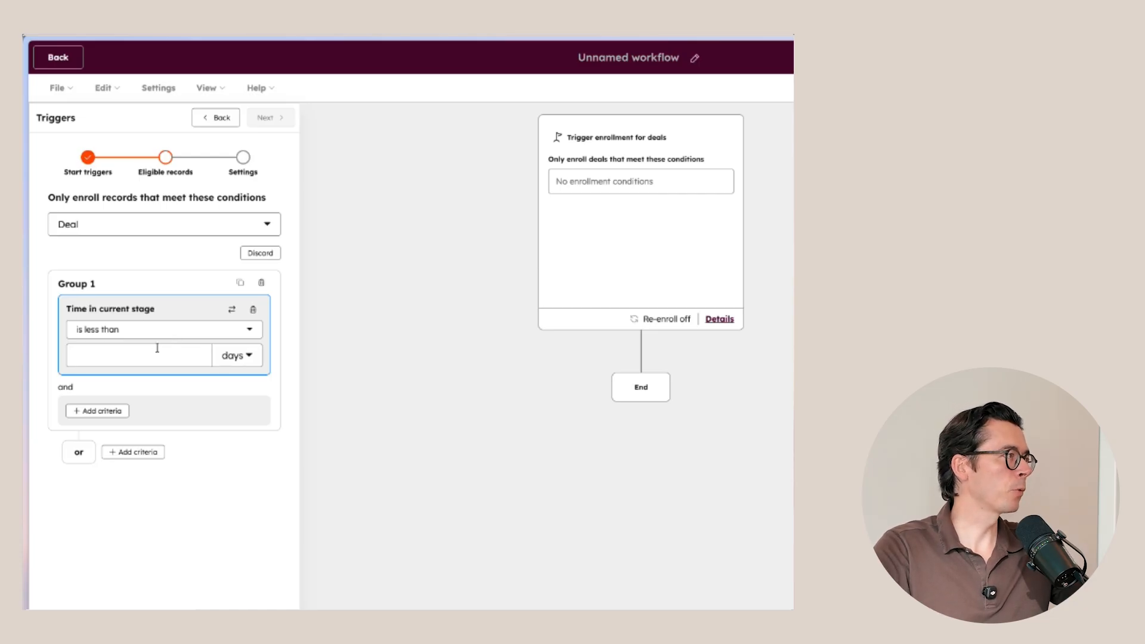
left_click(156, 349)
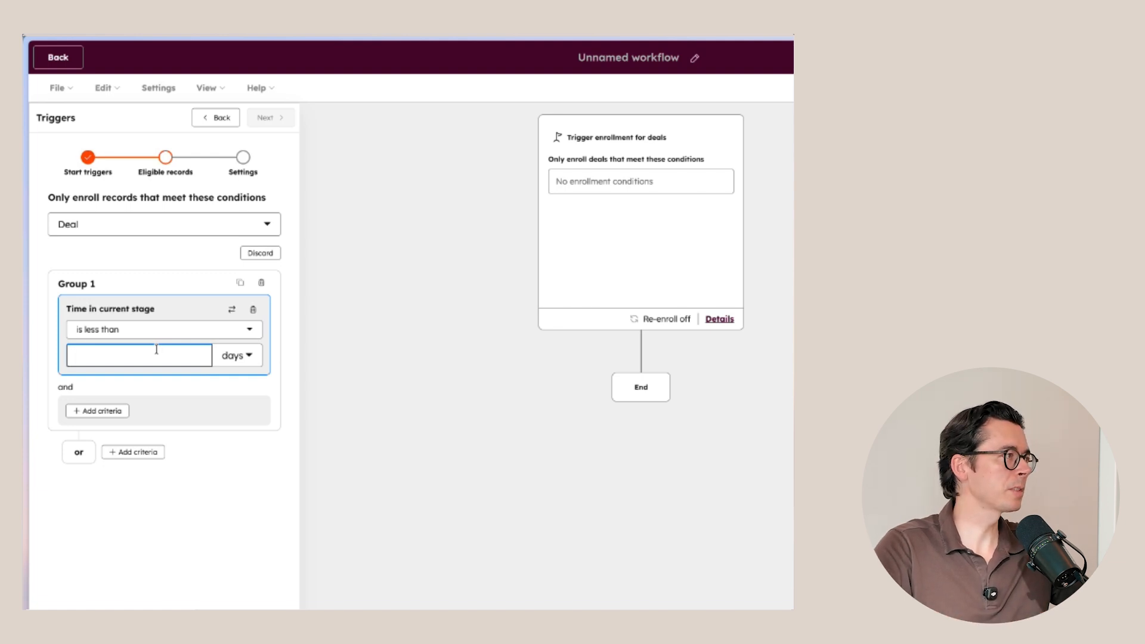
type("14")
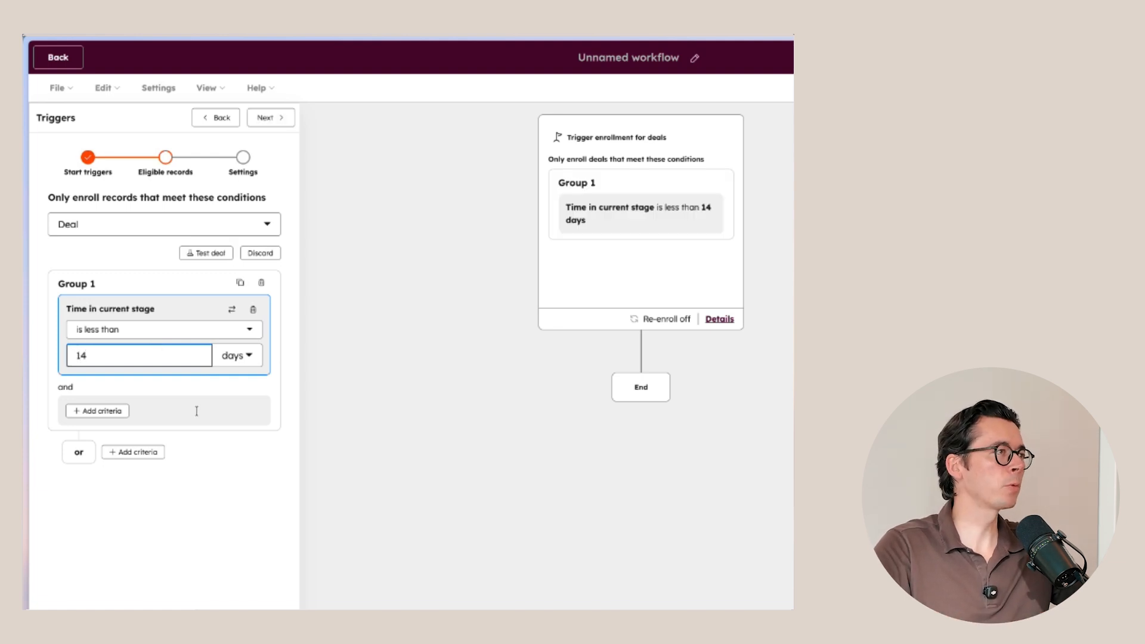
left_click(167, 494)
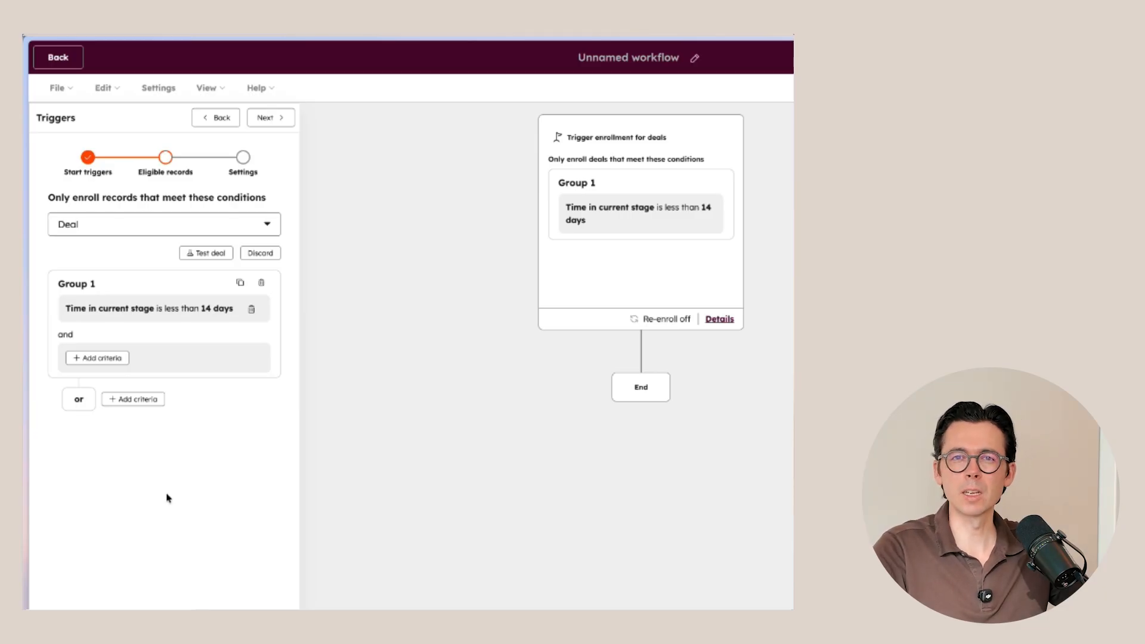
Step: Also require Deal stage to be any of Appointment Scheduled, Needs Identified or Presentation Scheduled in the Sales Pipeline
left_click(113, 356)
left_click(197, 356)
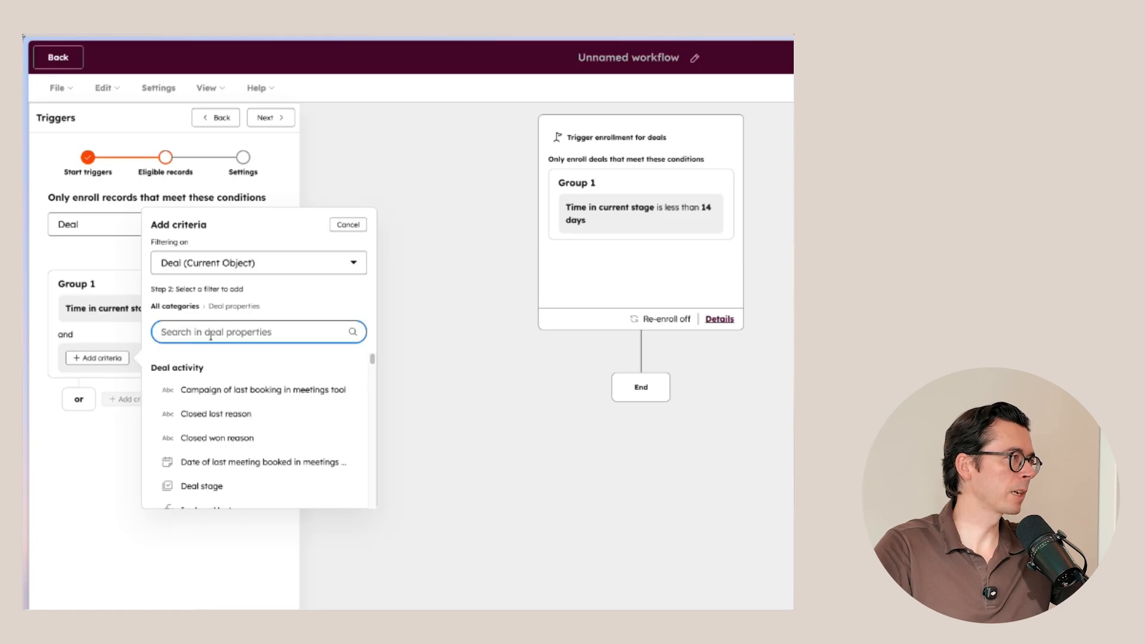
type("stage")
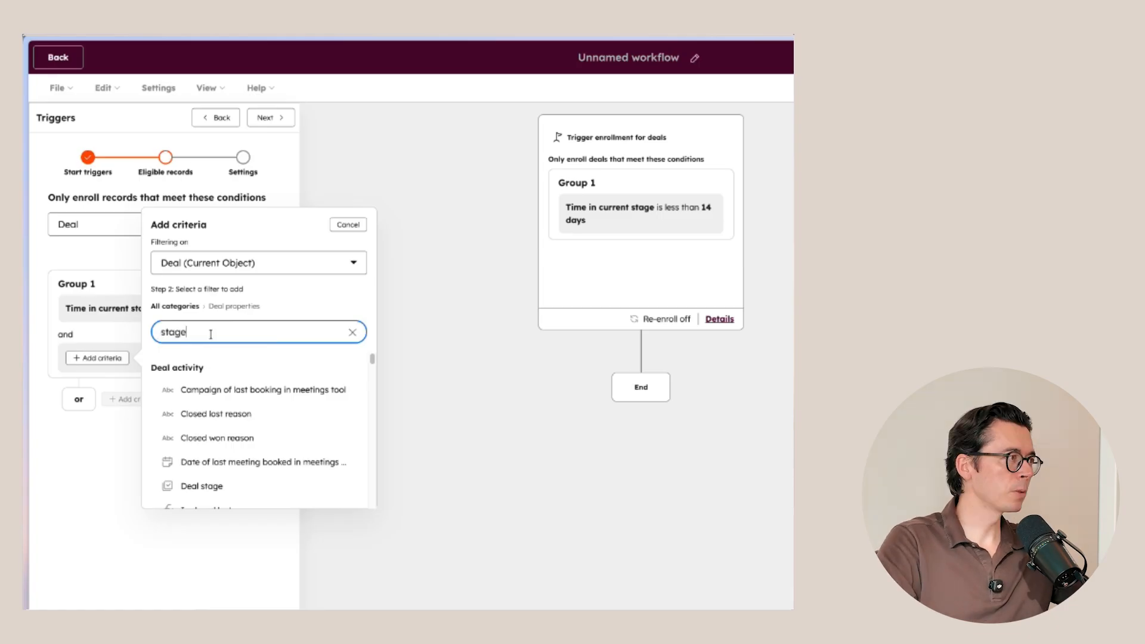
left_click(201, 389)
left_click(179, 400)
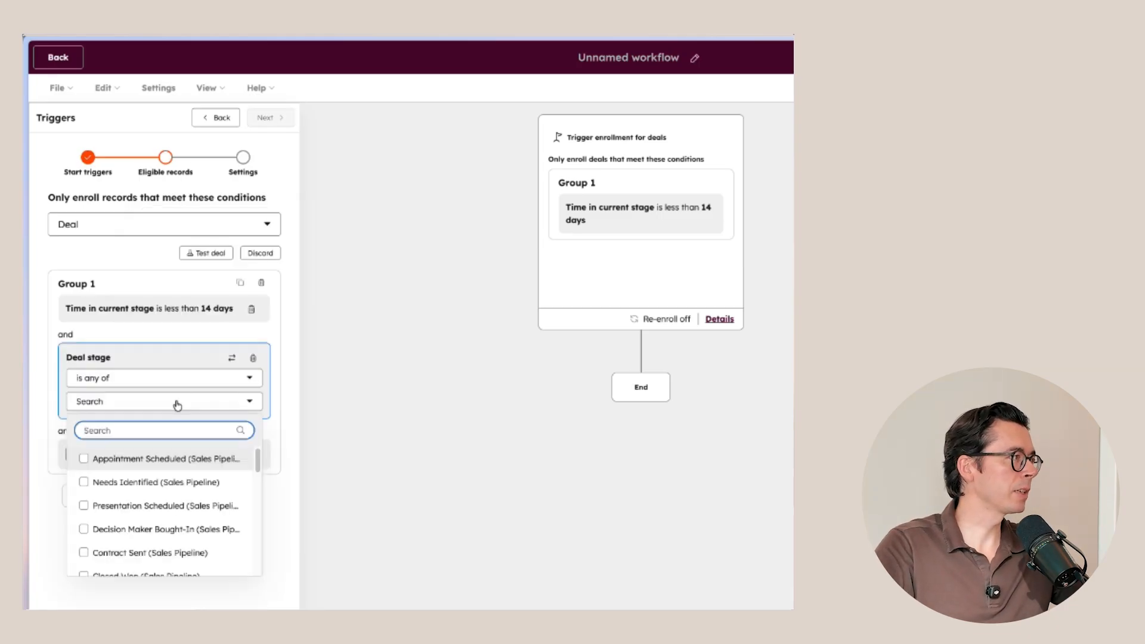
type("sales p")
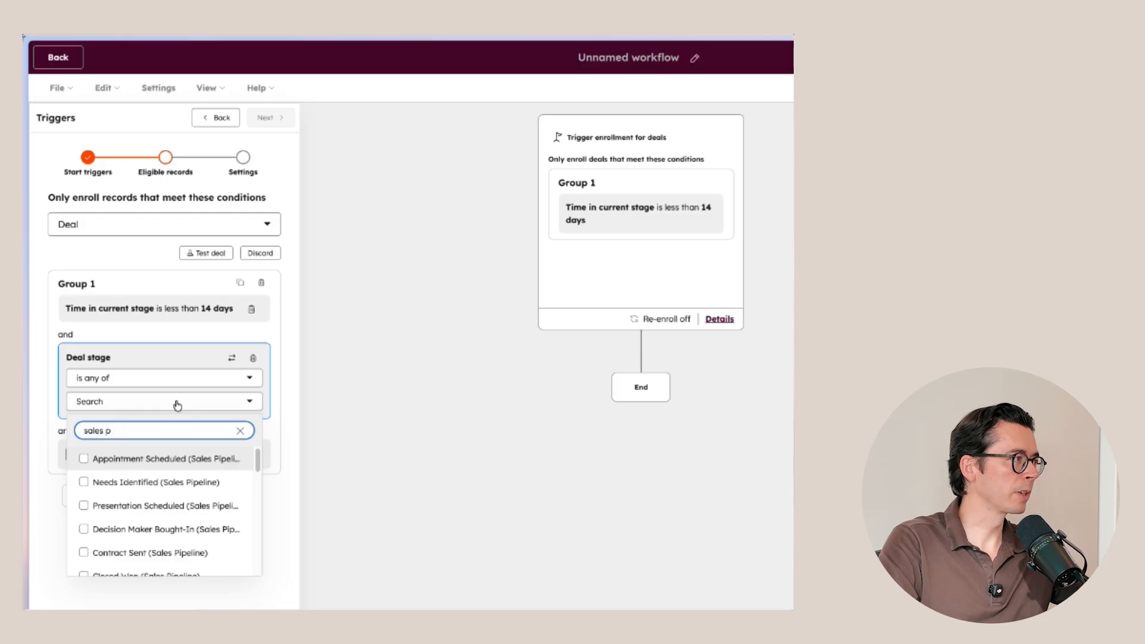
type("opeipelin")
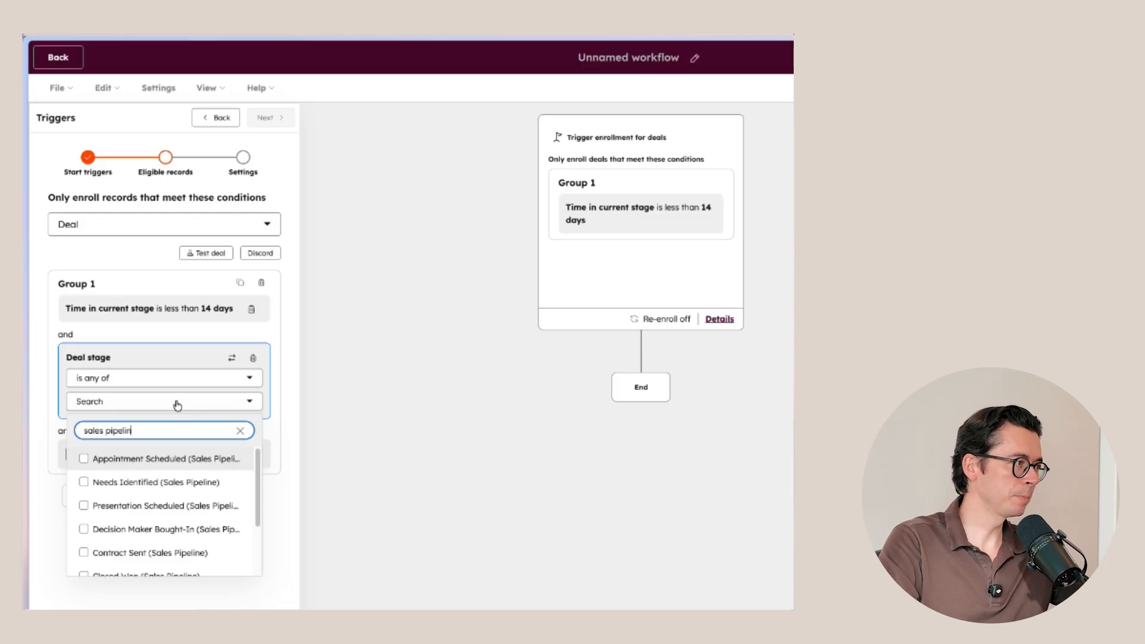
type("e")
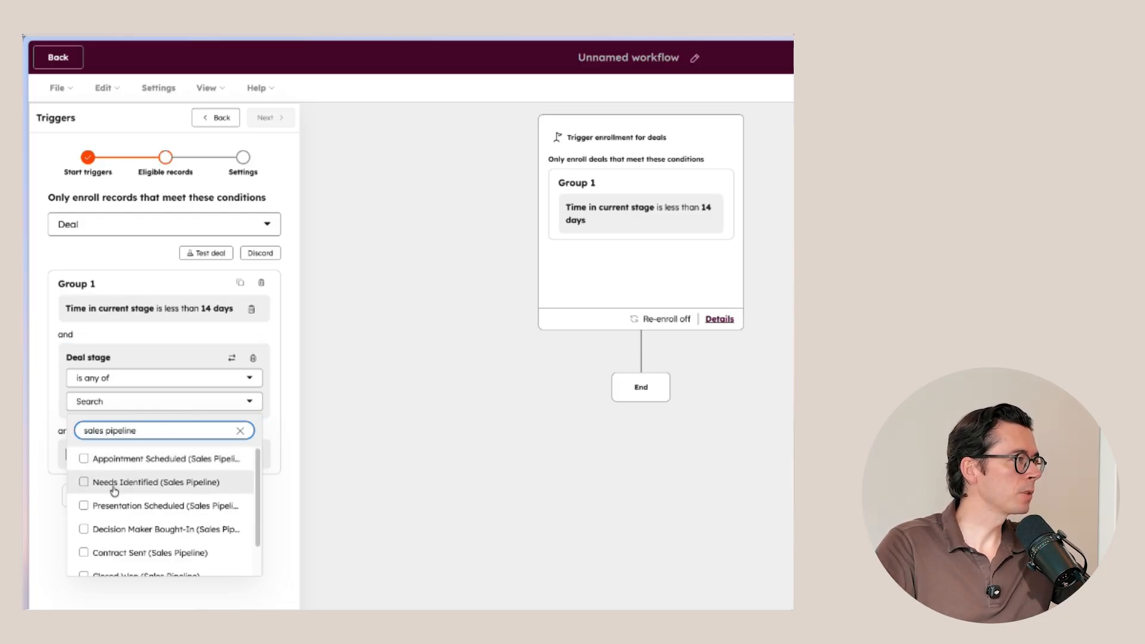
left_click(83, 459)
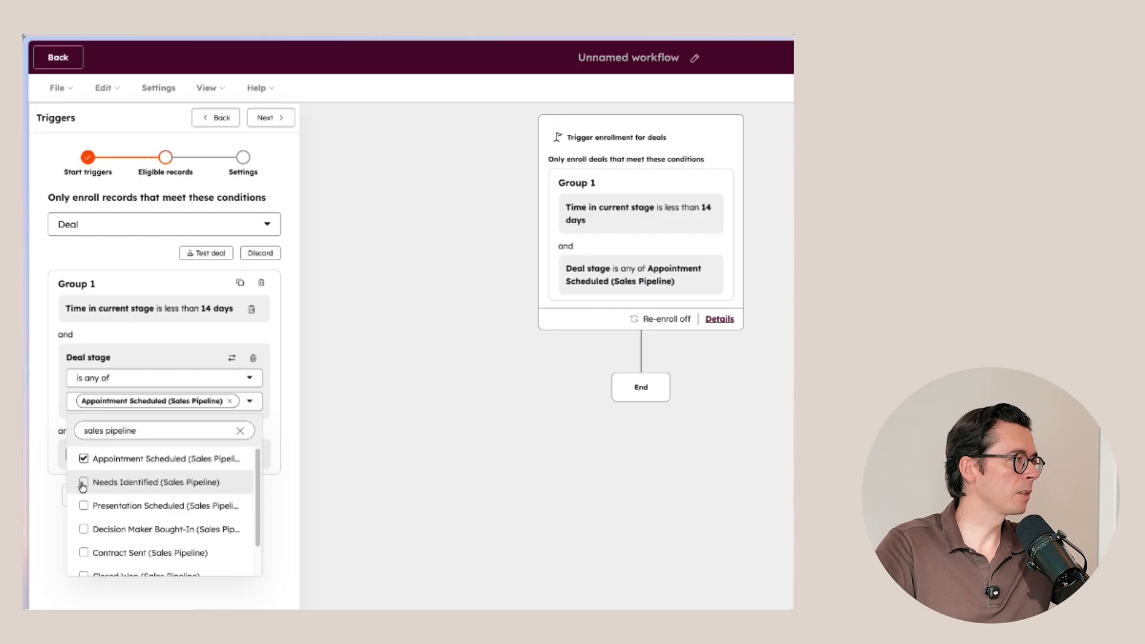
left_click(83, 483)
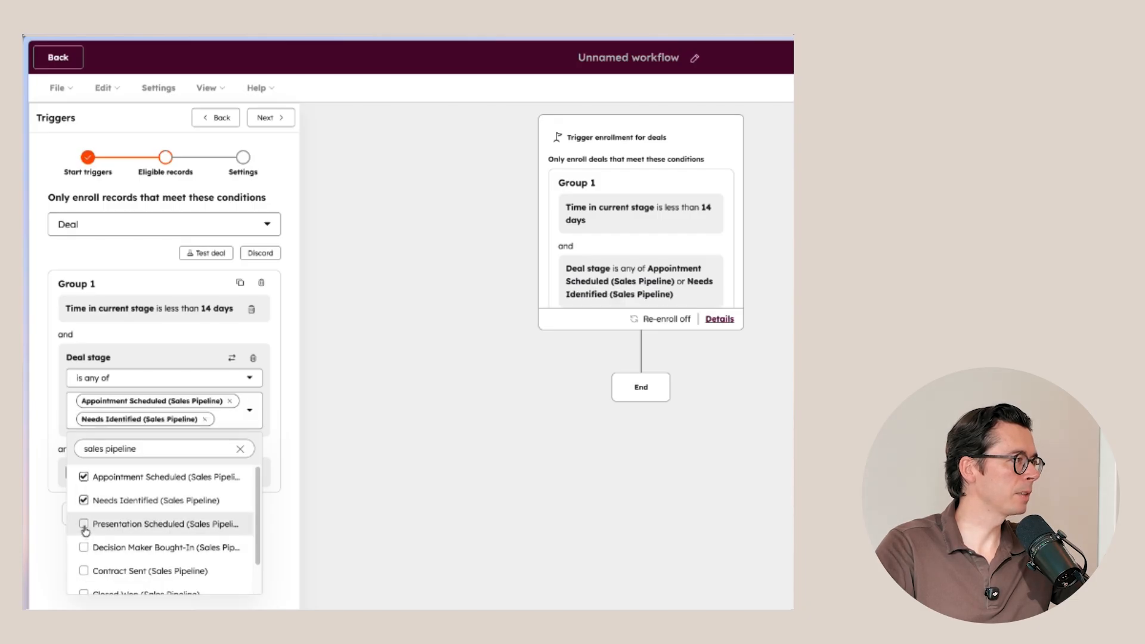
left_click(84, 525)
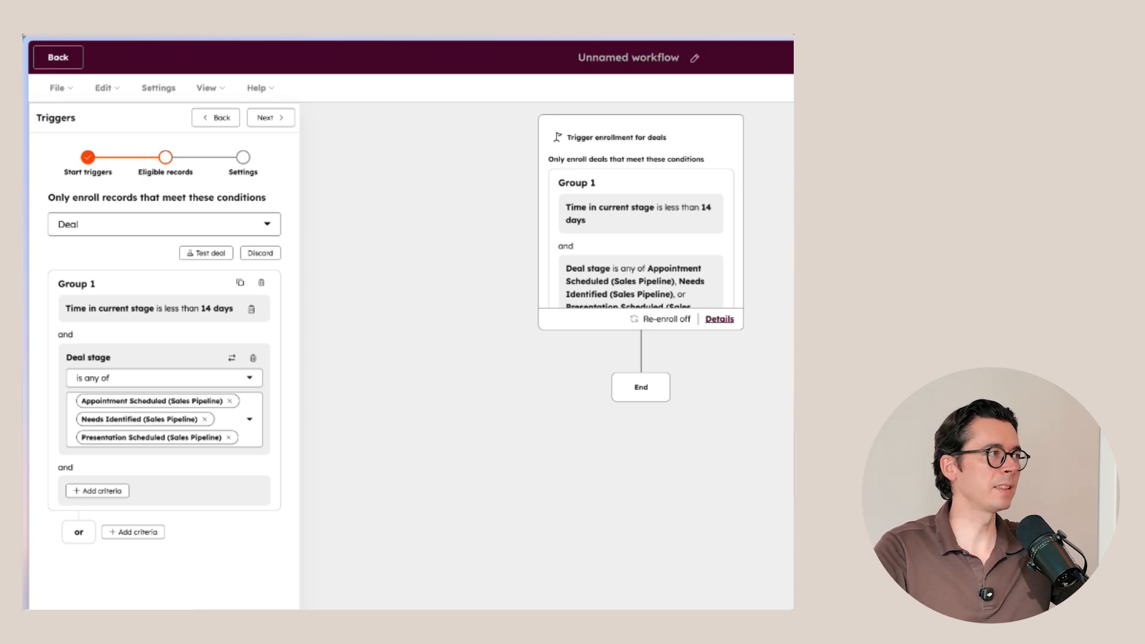
Step: Allow deals to re-enroll after completing the workflow and save the trigger
left_click(281, 118)
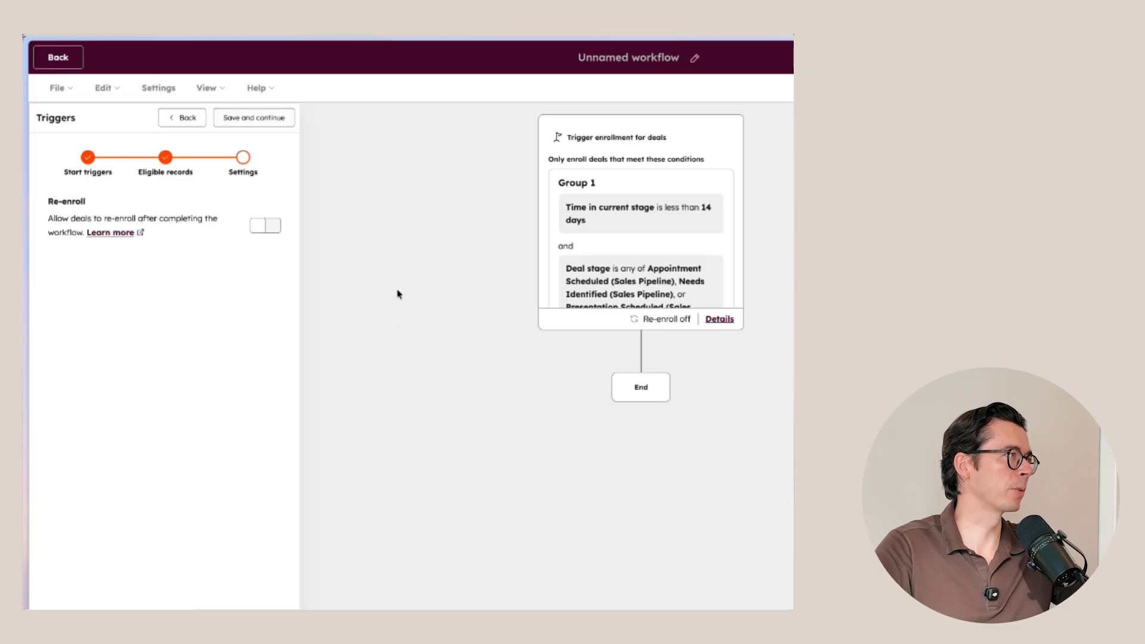
left_click(269, 225)
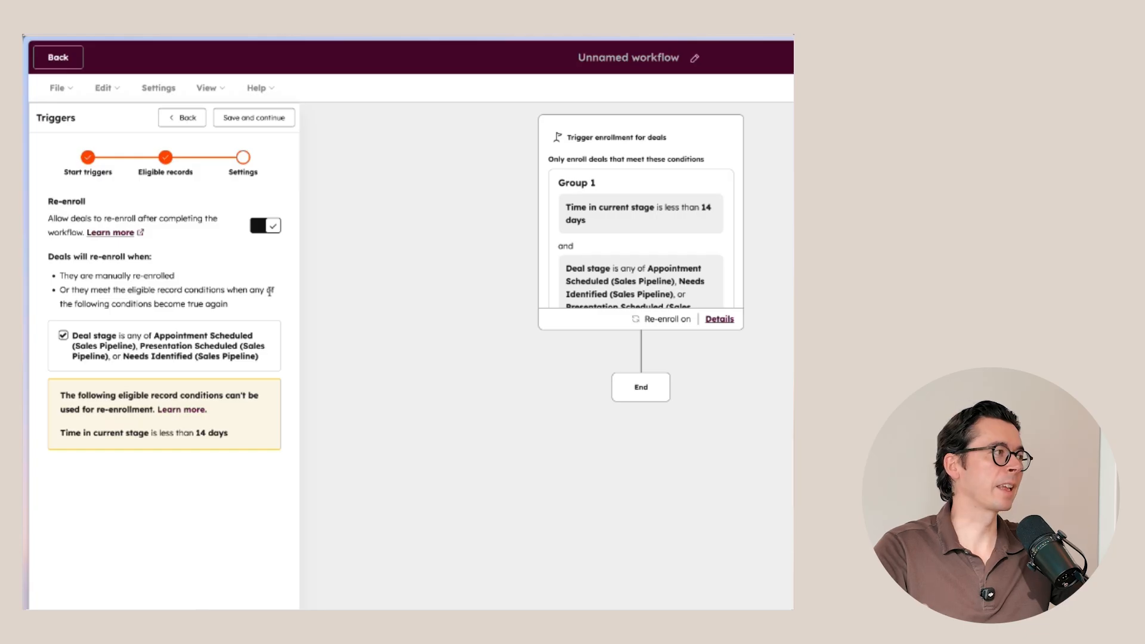
left_click(266, 122)
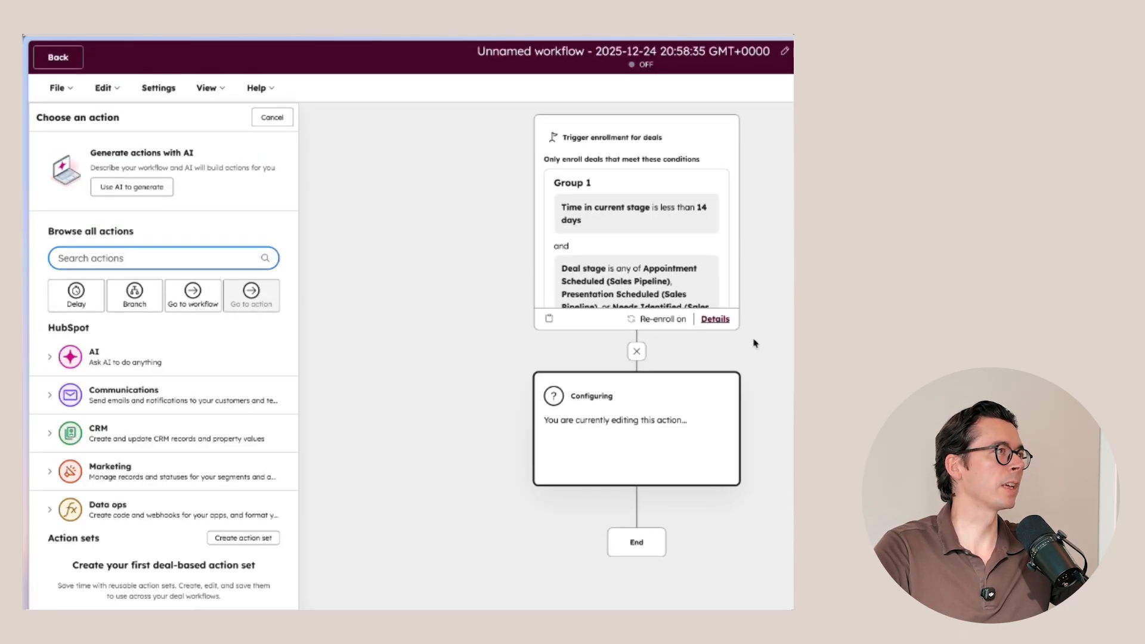
Step: Rename the workflow "Internal - Check for stalled deals" and save the name
left_click(722, 51)
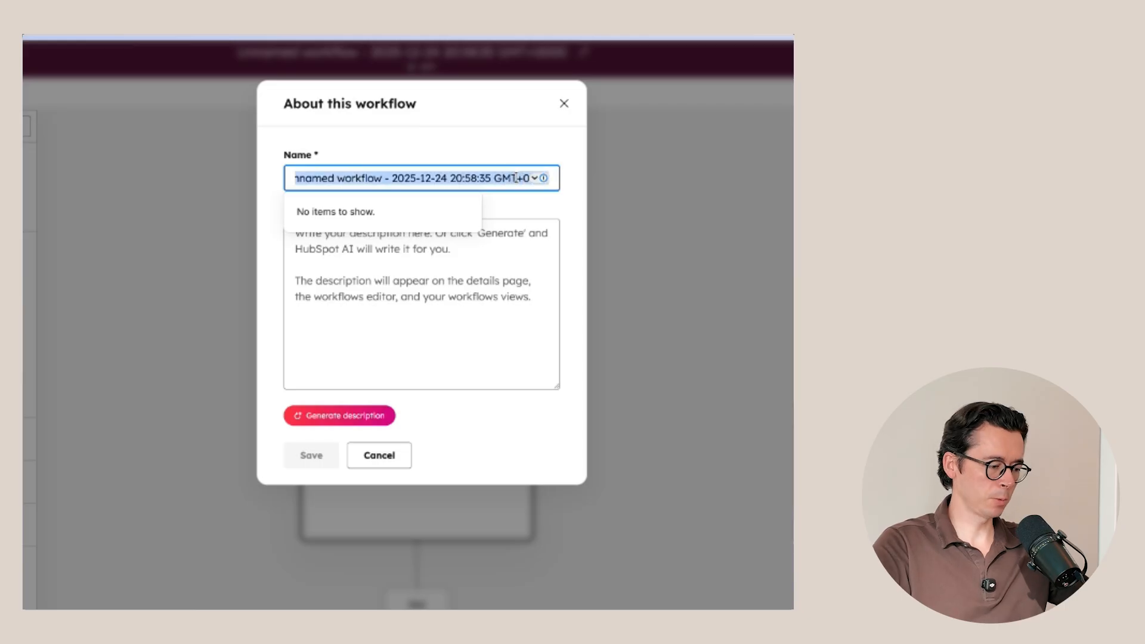
type("Internal")
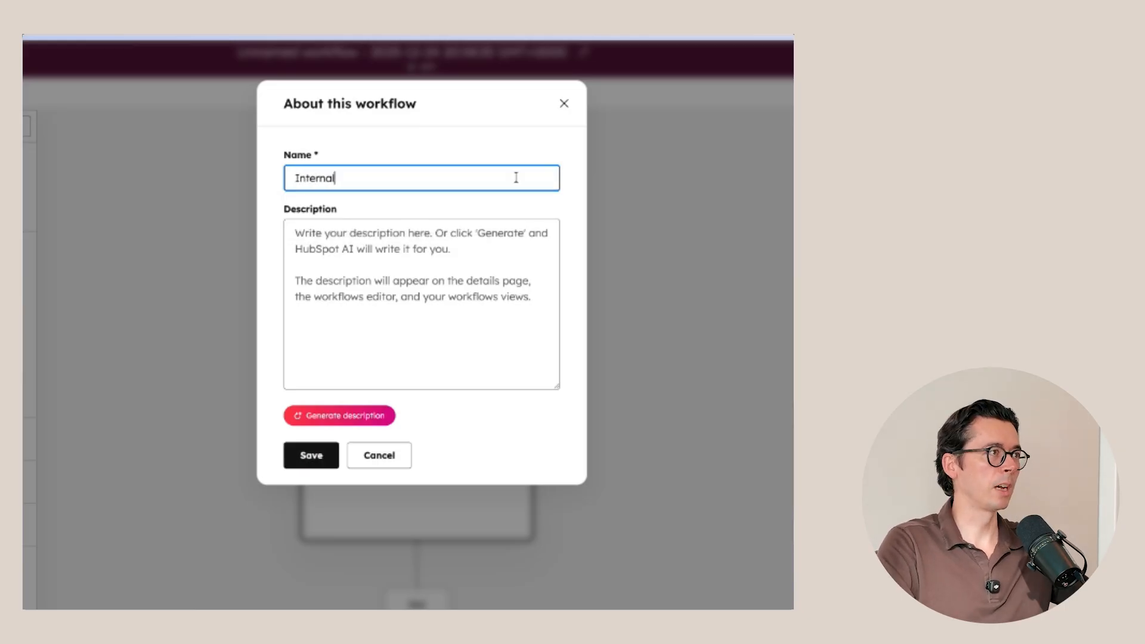
type(" - Check for ")
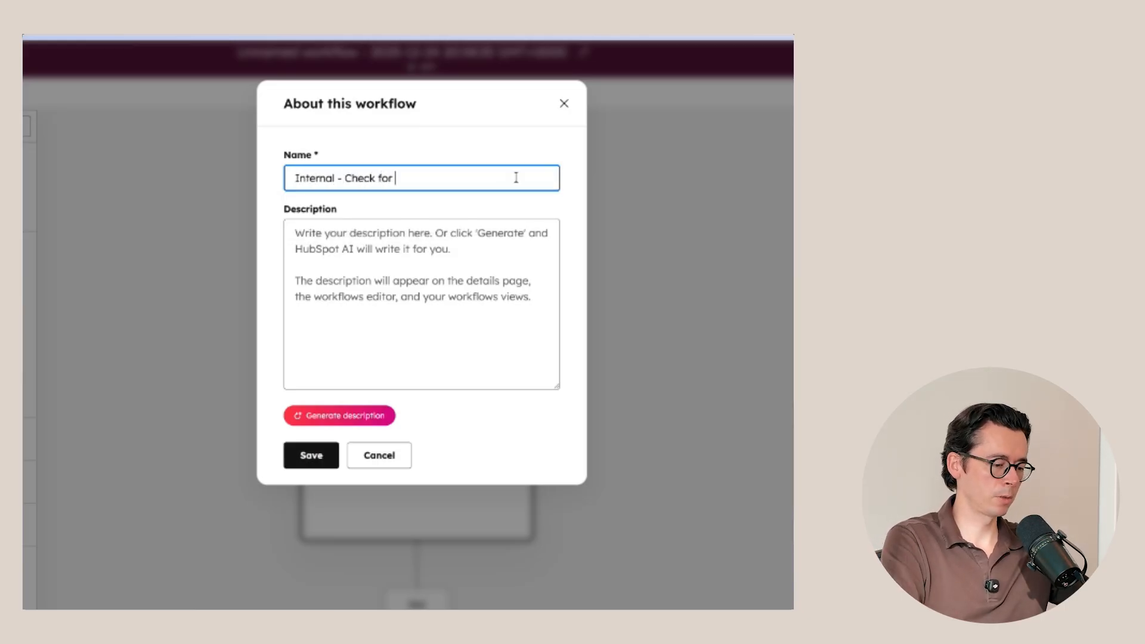
type("stalled deals")
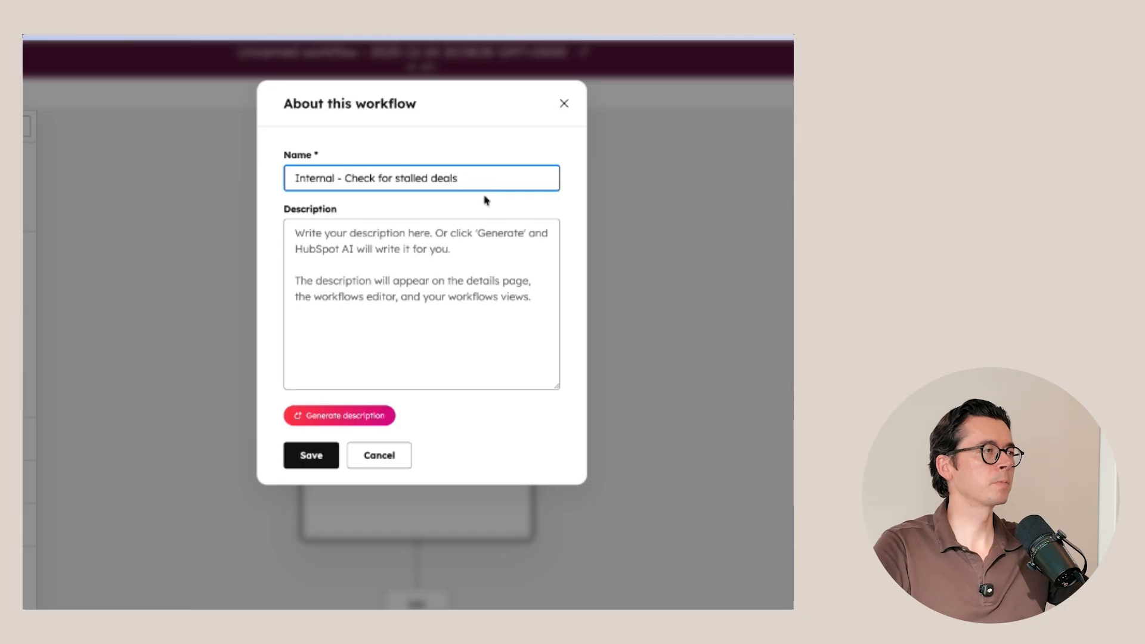
left_click(310, 456)
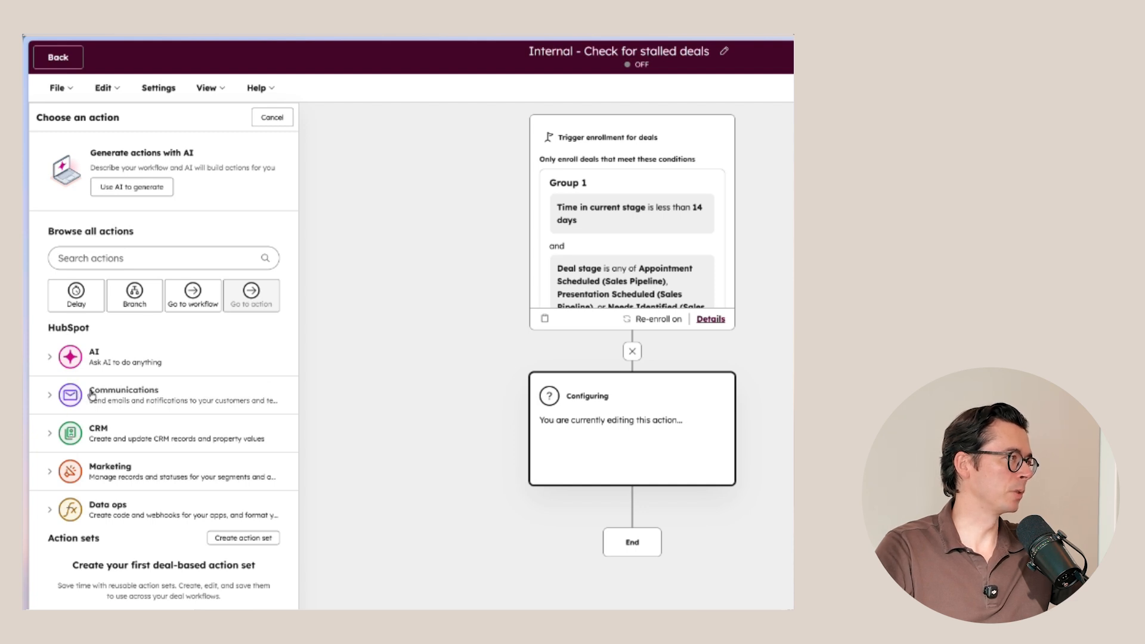
Step: Add a Create task action to the workflow with the title "Update or close stalled deal"
left_click(96, 431)
scroll(96, 357, "down", 5)
left_click(120, 401)
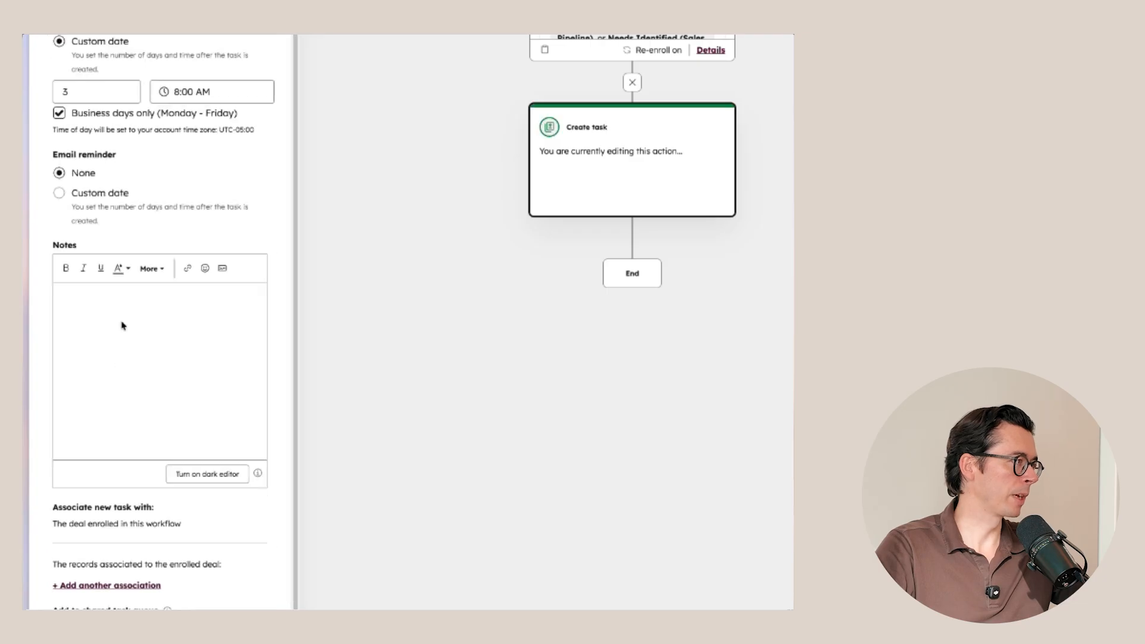
left_click(120, 177)
type("U")
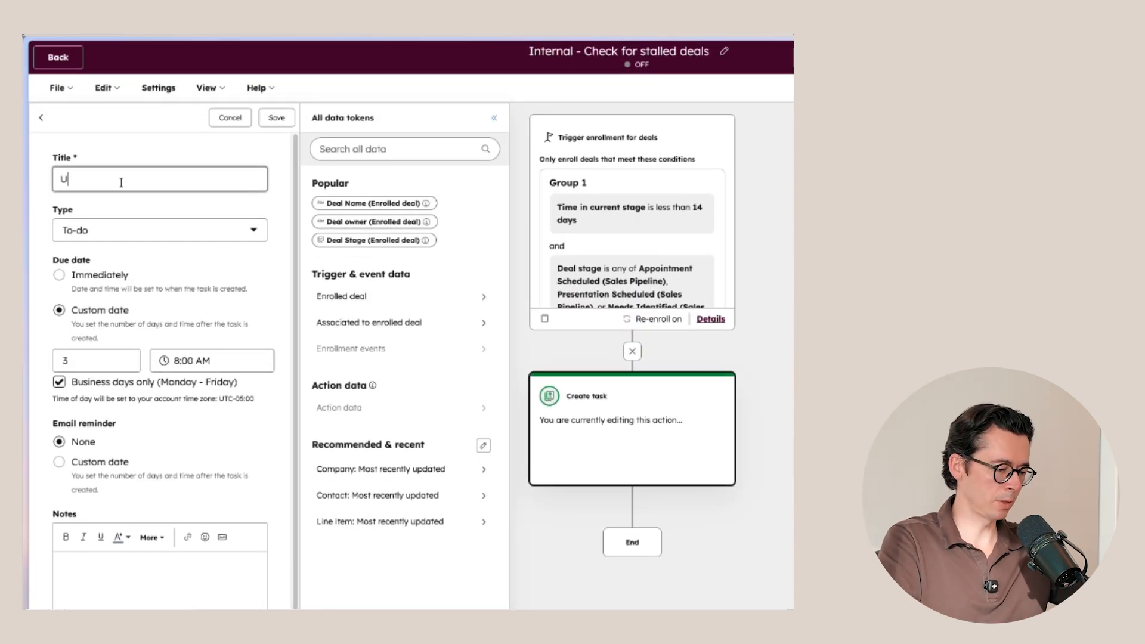
type("pdate or close st")
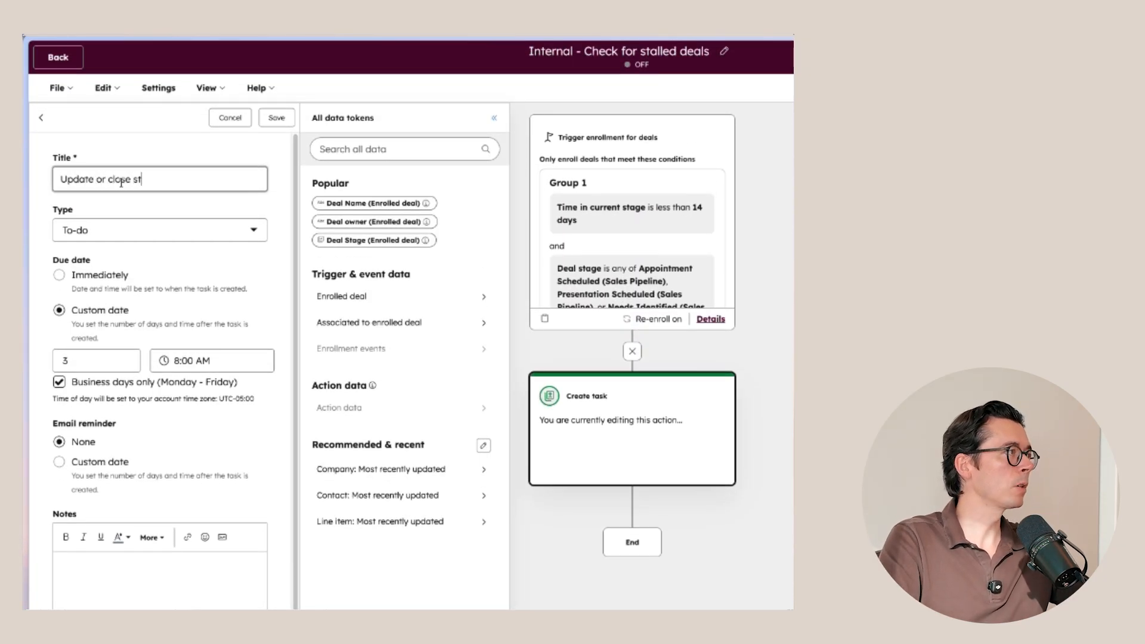
type("alled deal")
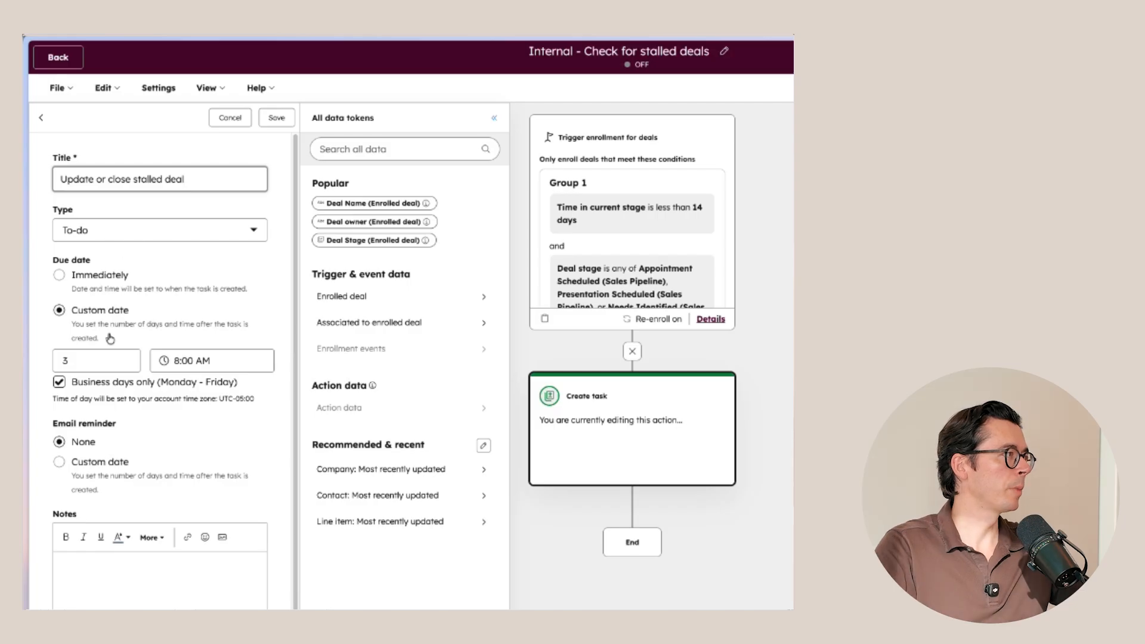
Step: Set the priority of the stalled-deal task to High
left_click_drag(83, 361, 46, 363)
scroll(109, 340, "down", 10)
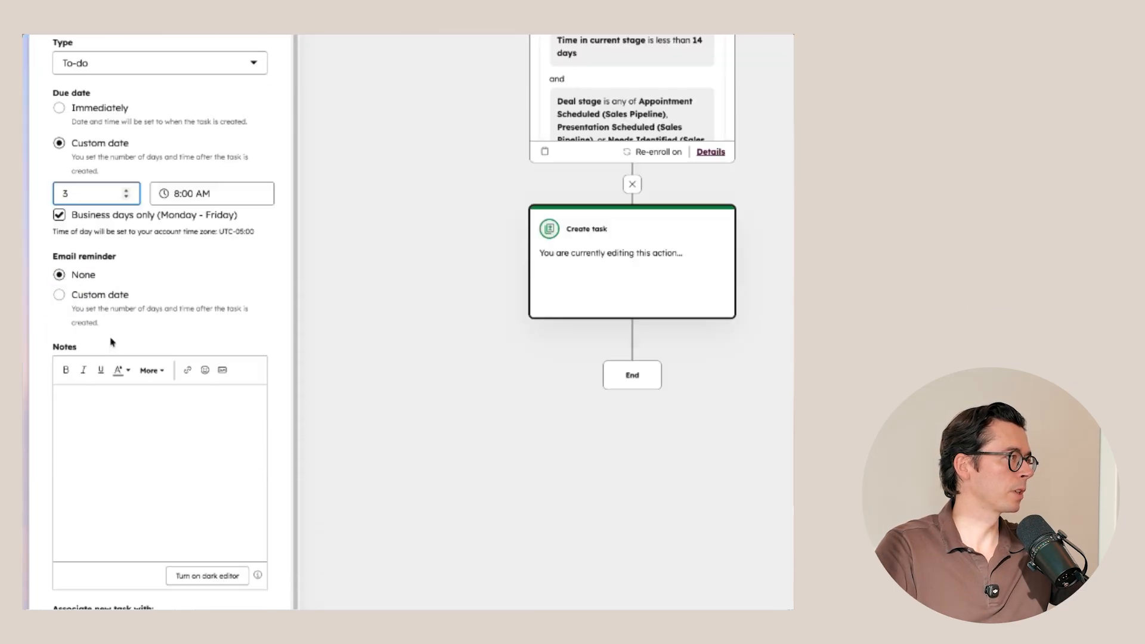
left_click(127, 532)
left_click(119, 506)
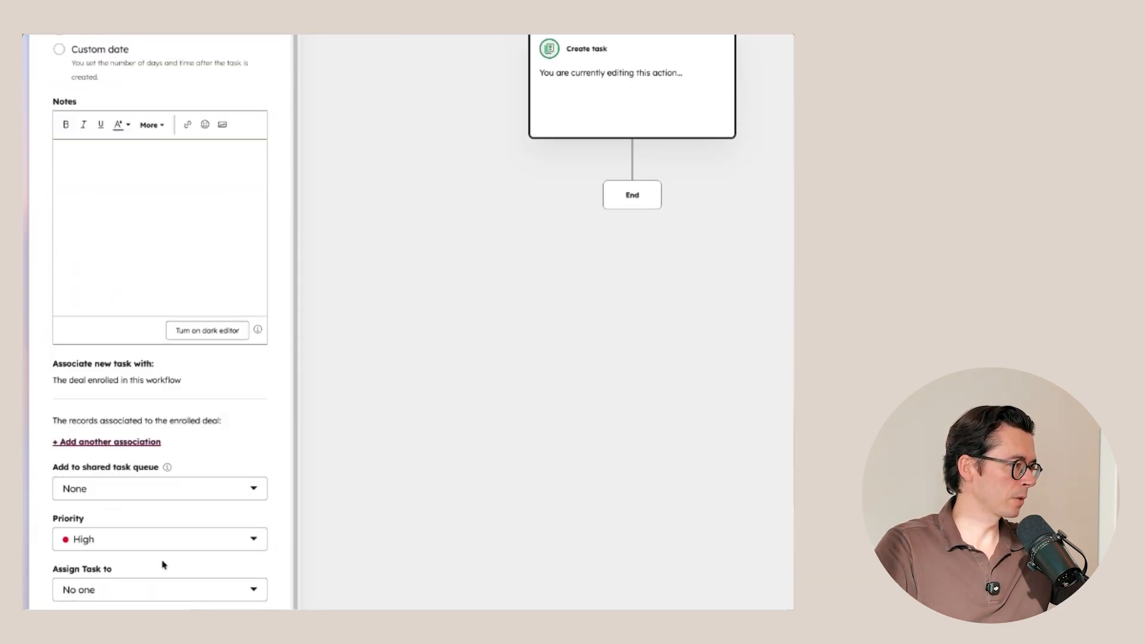
Step: Assign the stalled-deal task to an existing owner of the deal, the Deal owner, and save the action
left_click(158, 589)
left_click(149, 520)
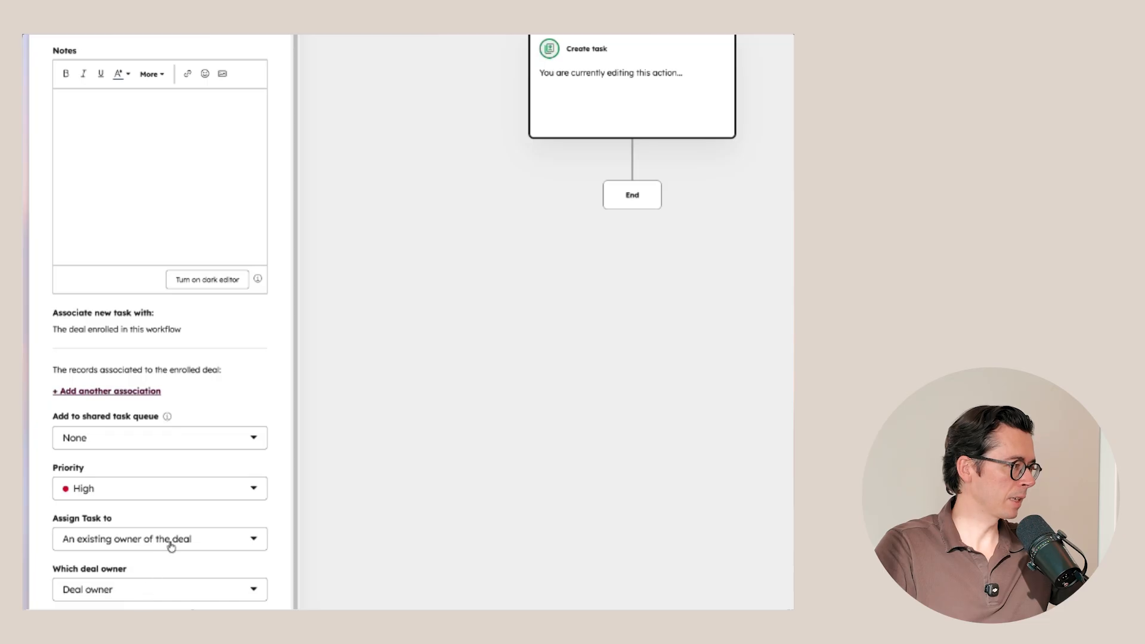
scroll(196, 418, "up", 2)
scroll(200, 371, "up", 6)
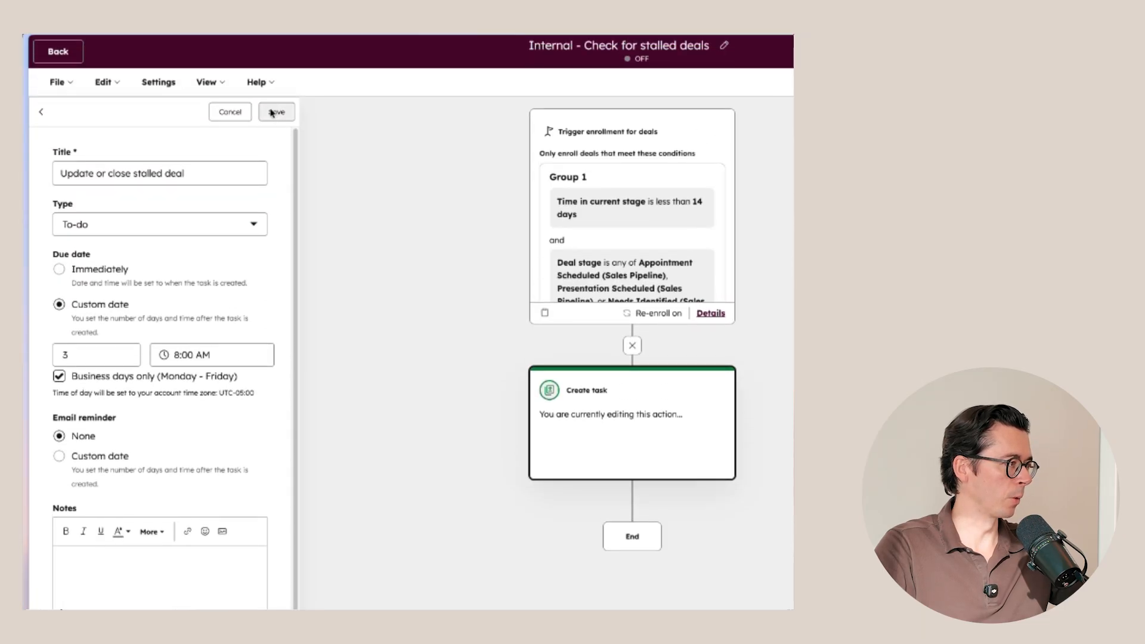
left_click(277, 119)
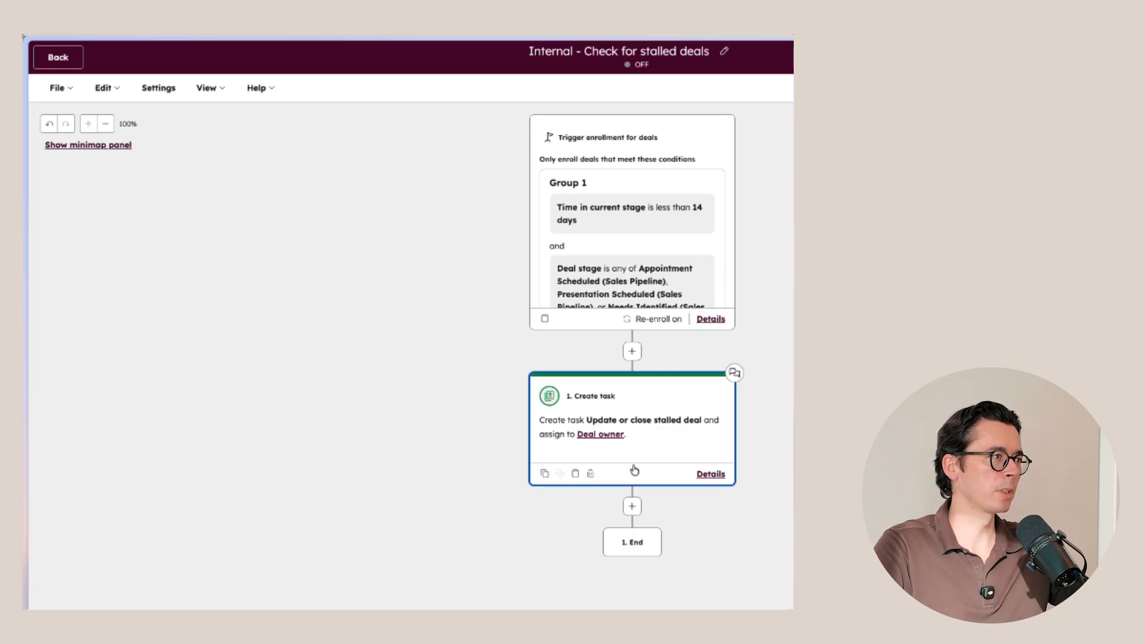
Step: Add a Delay action for a set amount of time of 31 days below the task and save it
left_click(633, 507)
left_click(95, 298)
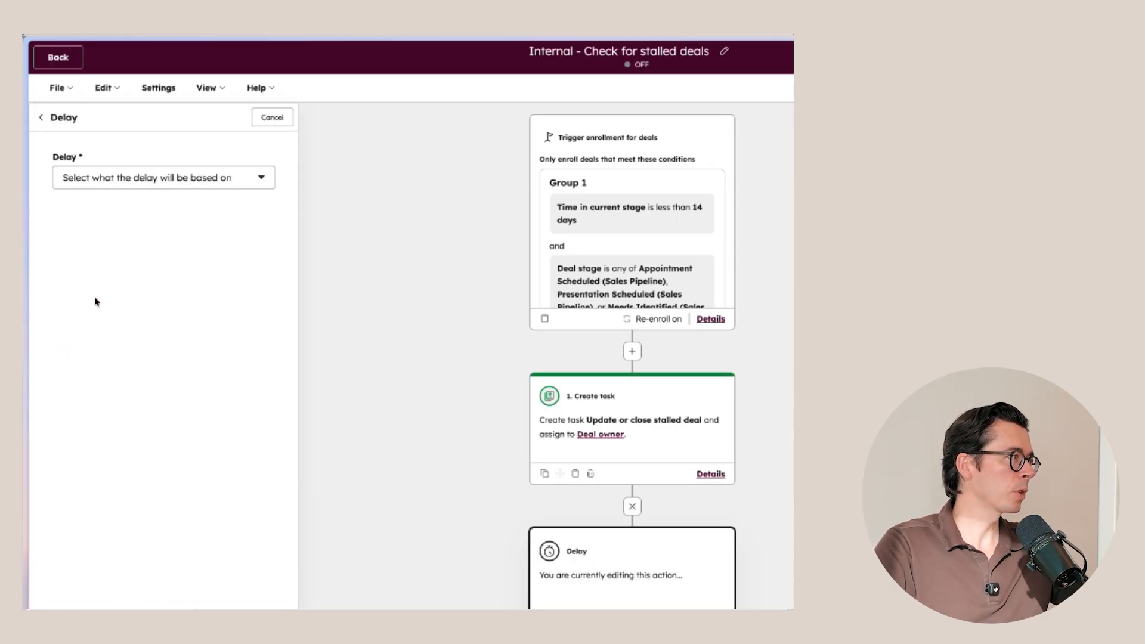
left_click(170, 172)
left_click(117, 258)
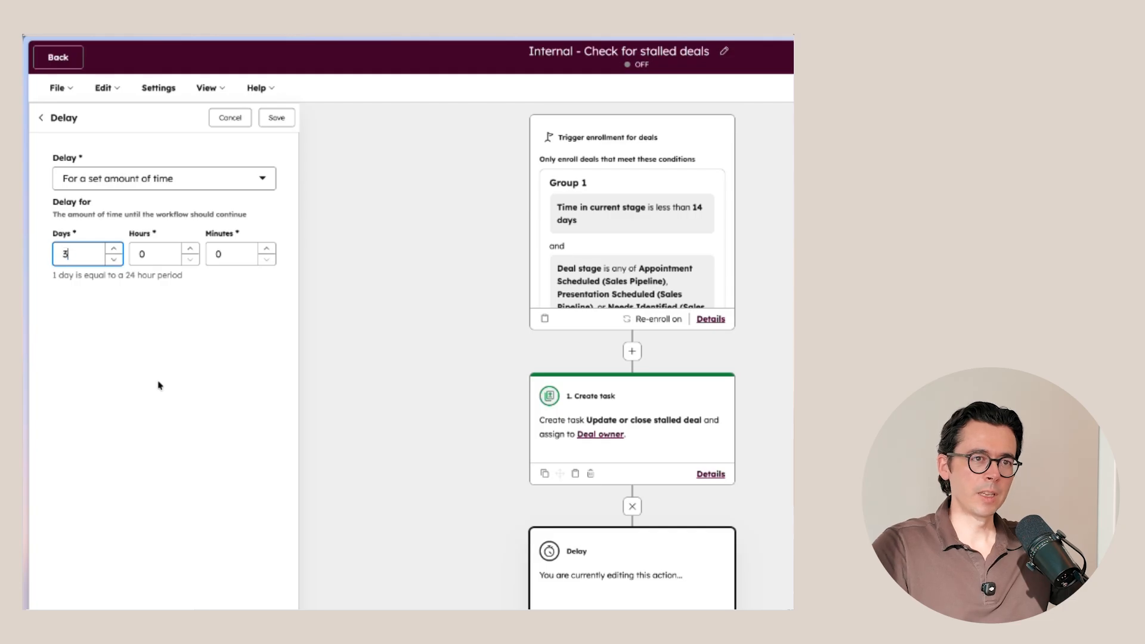
type("1")
left_click(177, 435)
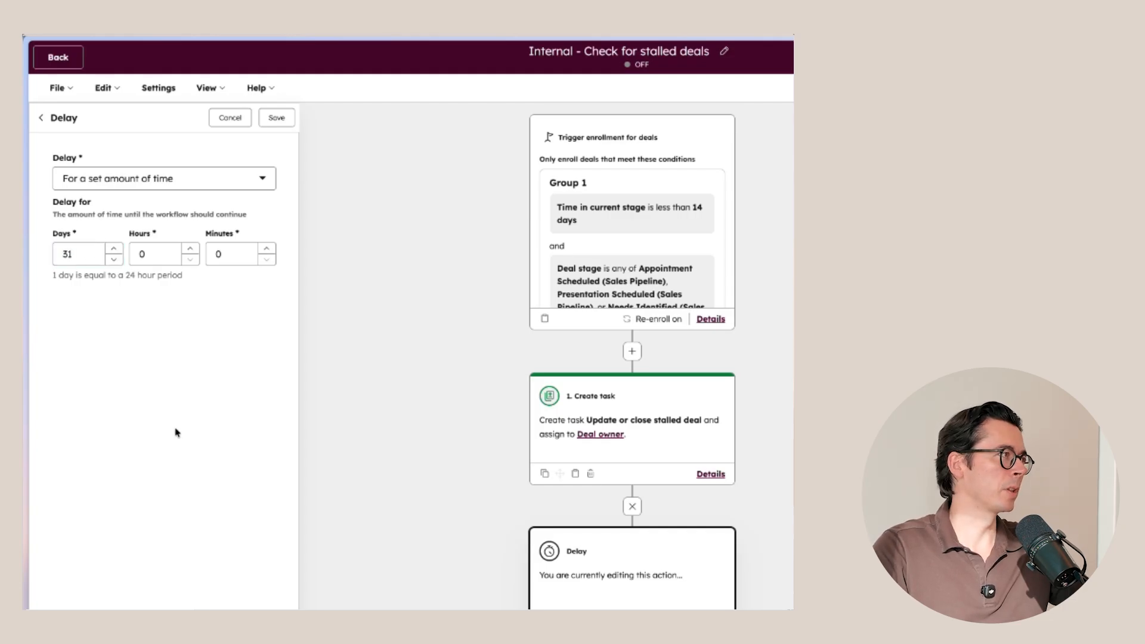
left_click(275, 119)
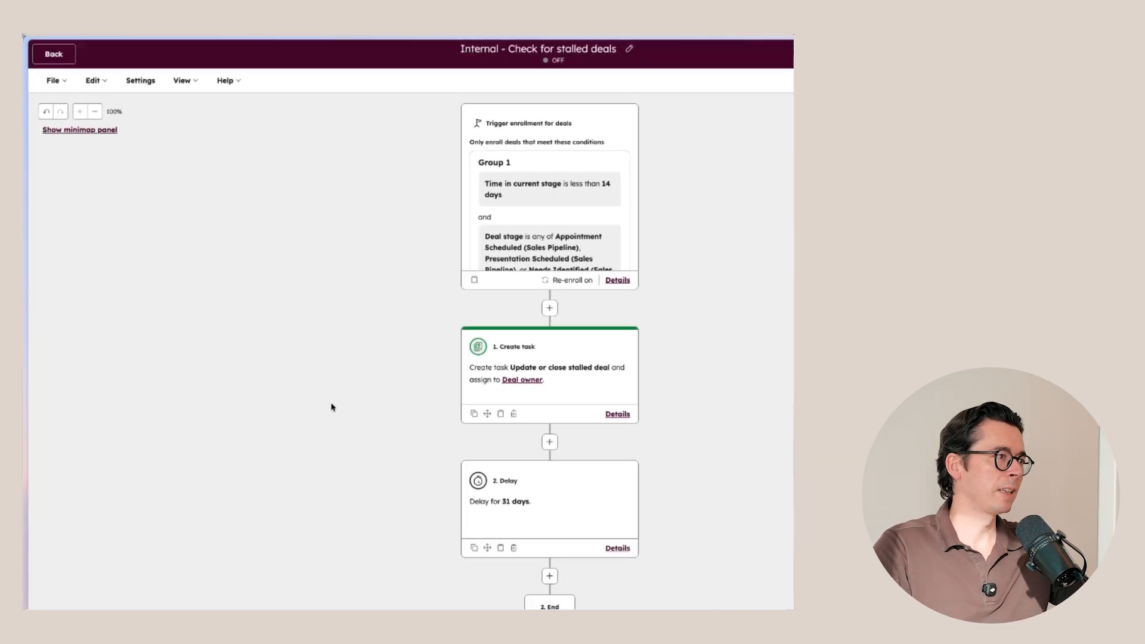
Step: Add a Send internal email notification action after the delay and select the listed user as its recipient
left_click(549, 575)
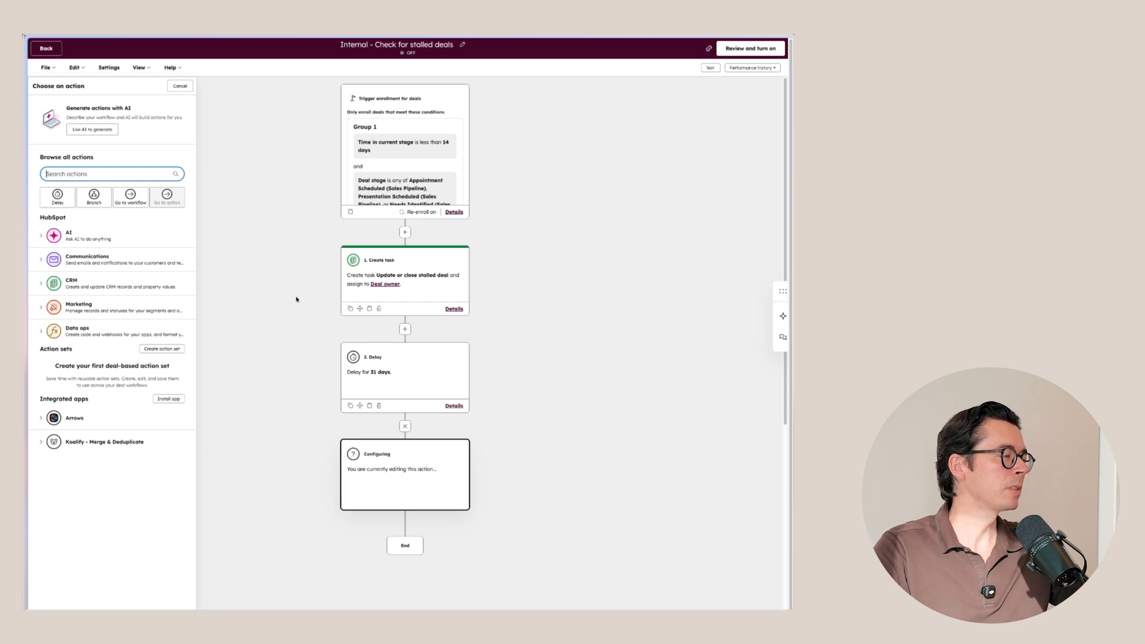
left_click(113, 263)
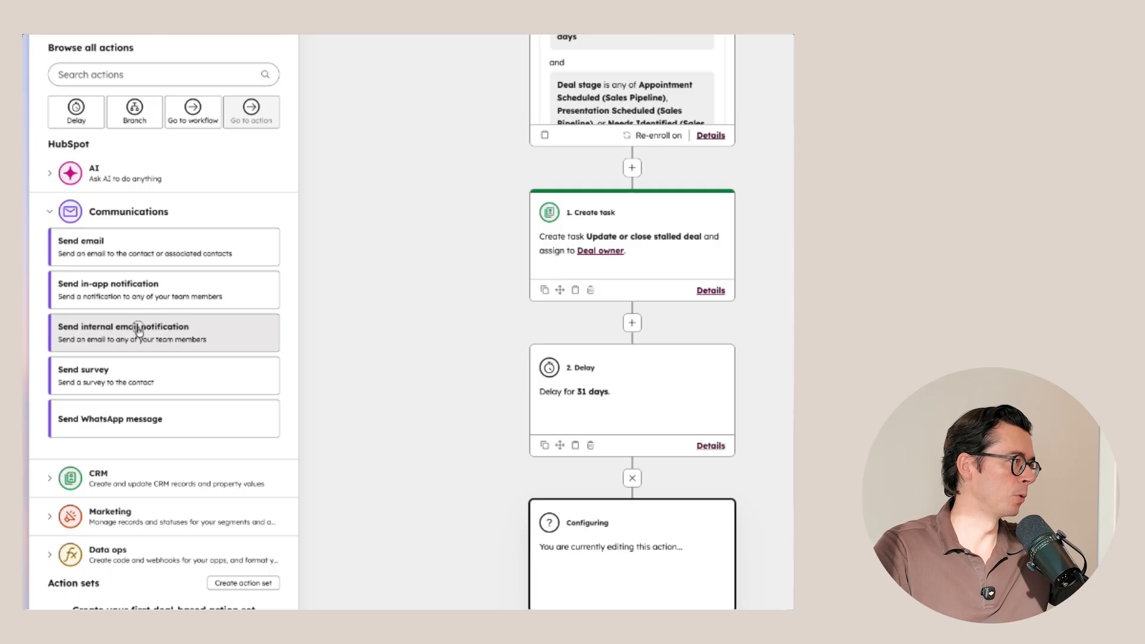
left_click(138, 330)
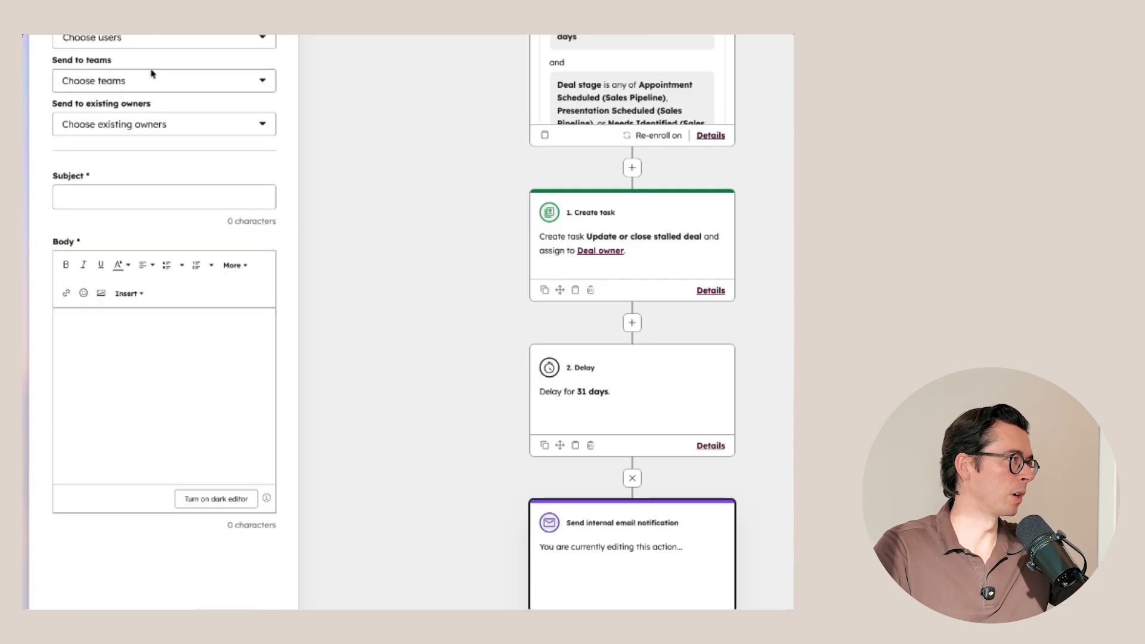
left_click(140, 219)
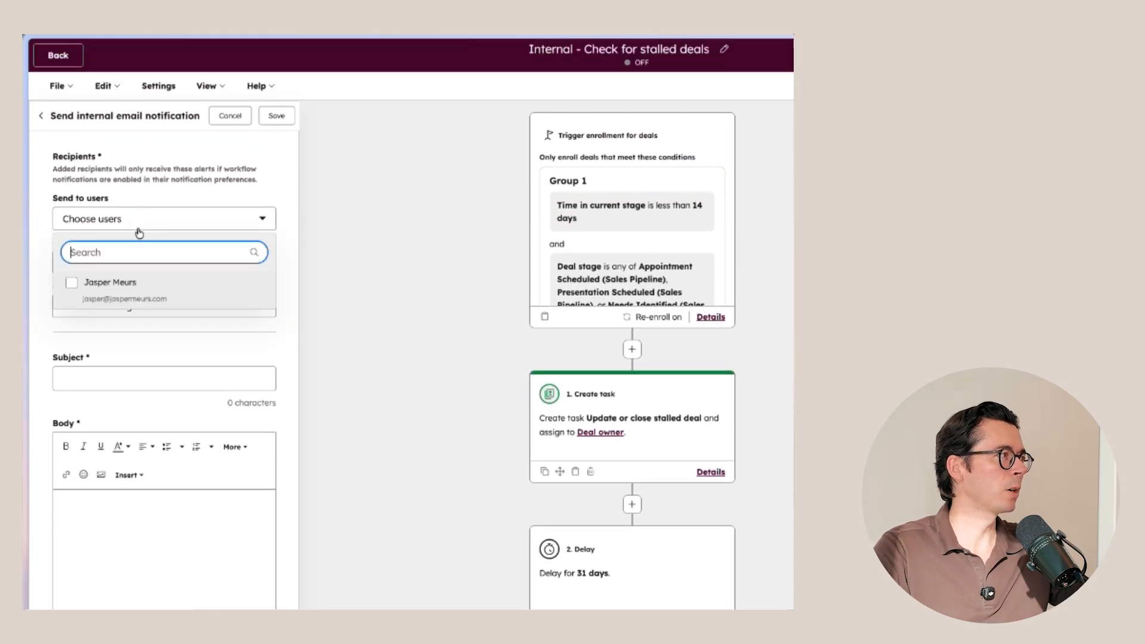
left_click(133, 283)
left_click(178, 205)
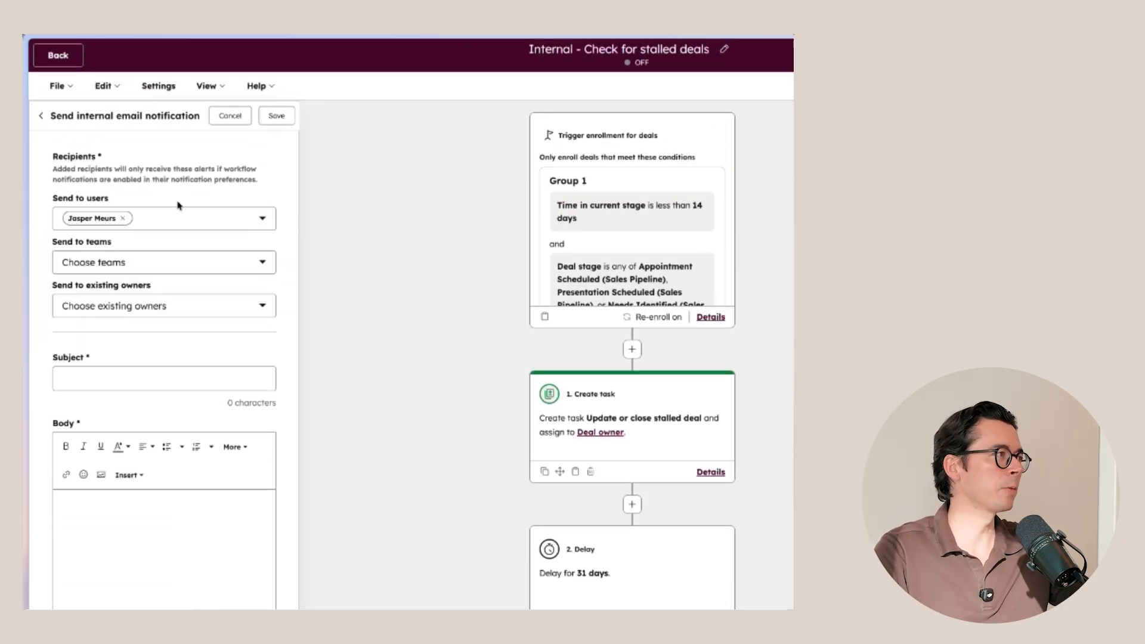
Step: Set the email subject to "⚠️ Stalled deal alert:" followed by the enrolled deal's Deal Name token
left_click(133, 379)
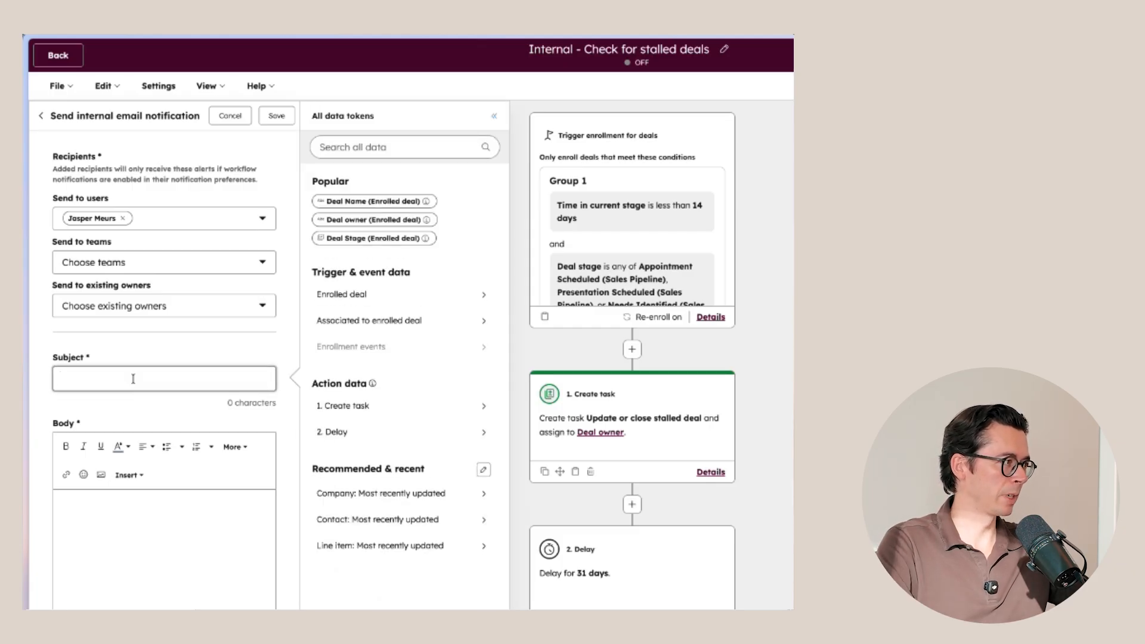
type("⚠️")
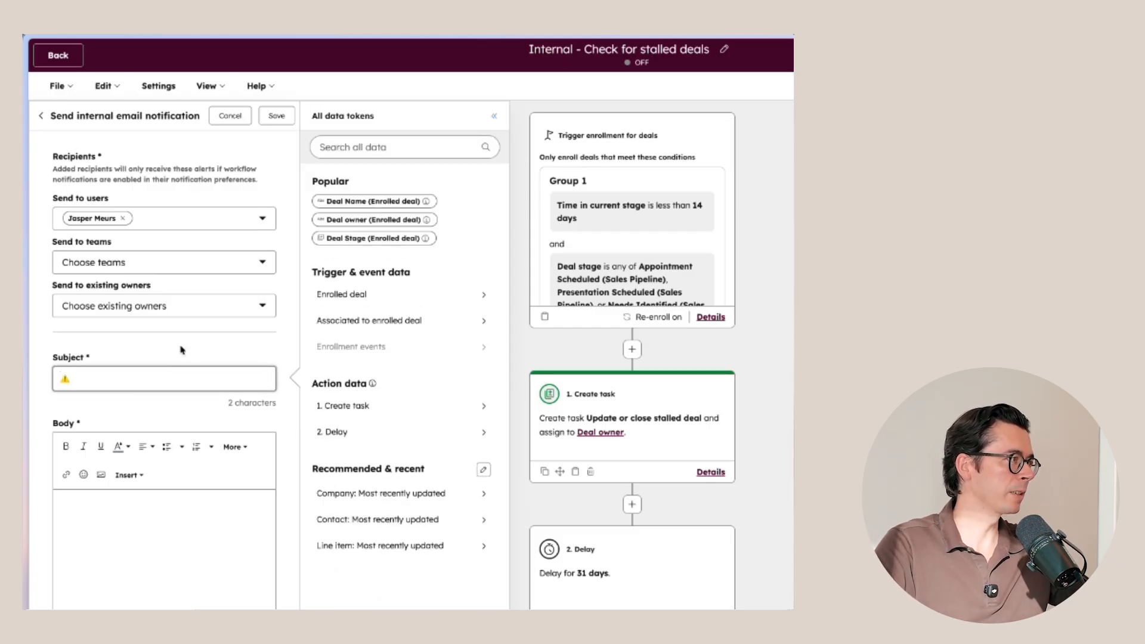
type("Stalled de")
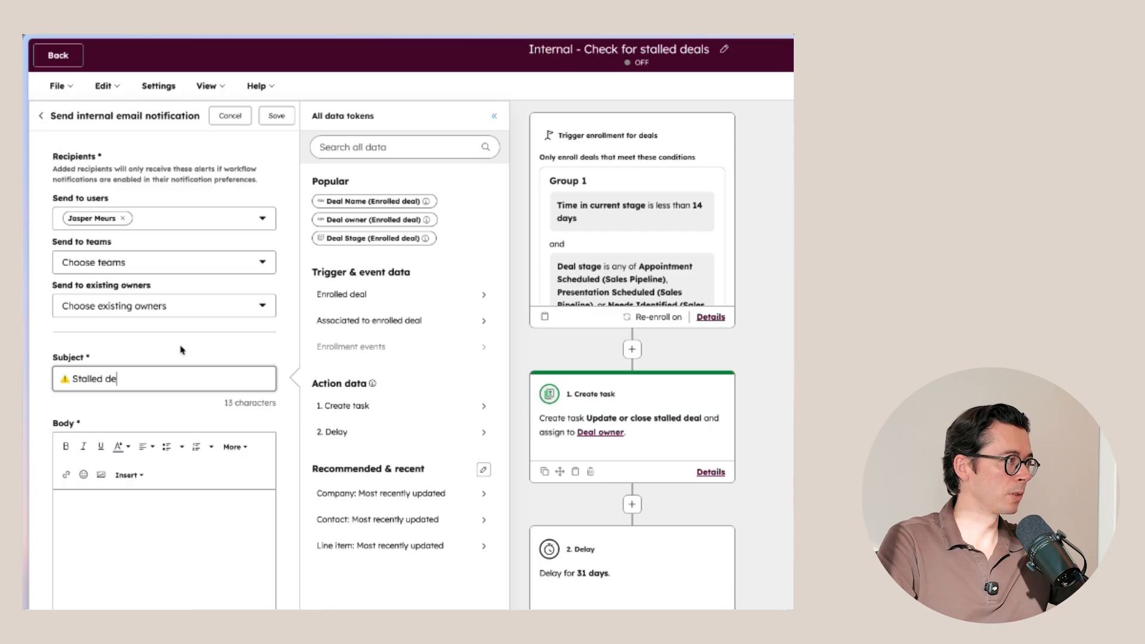
type("al alert:")
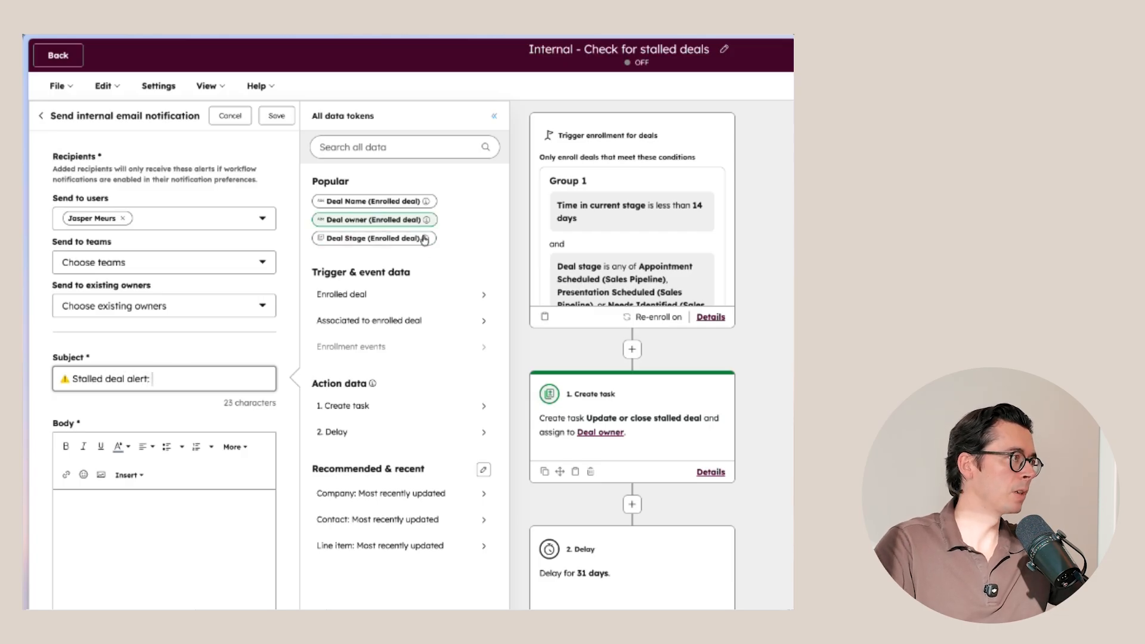
left_click(395, 296)
left_click(325, 177)
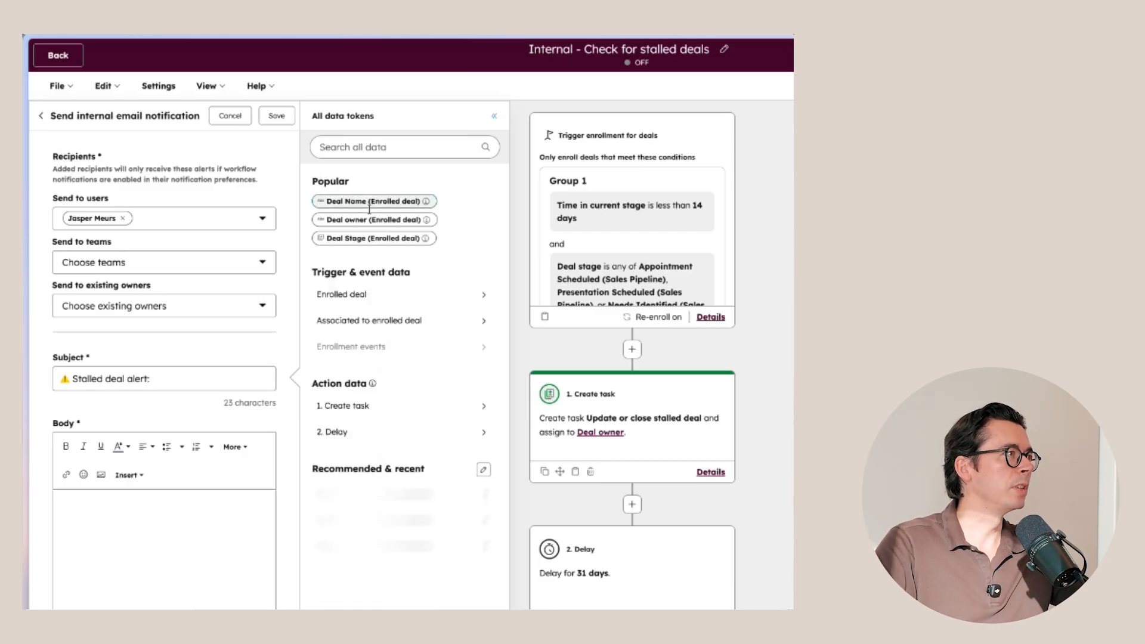
left_click(365, 201)
Step: Write the email body's opening line "The following deal has been in its current stage for over 45 days:"
left_click(123, 553)
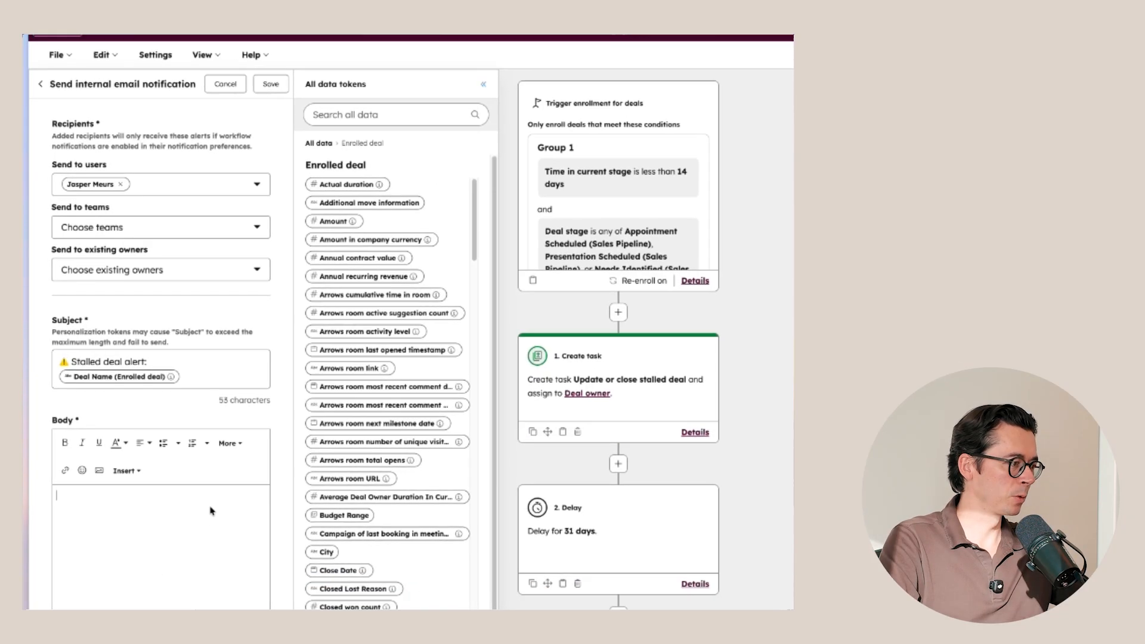
type("The following deal has been in it")
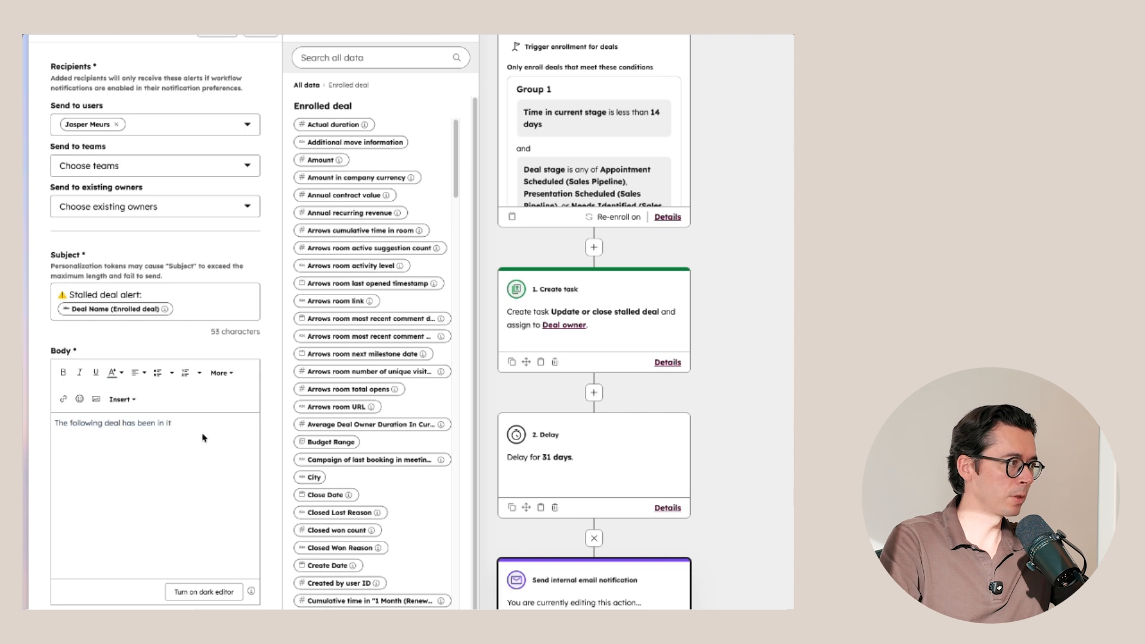
type("s current stage")
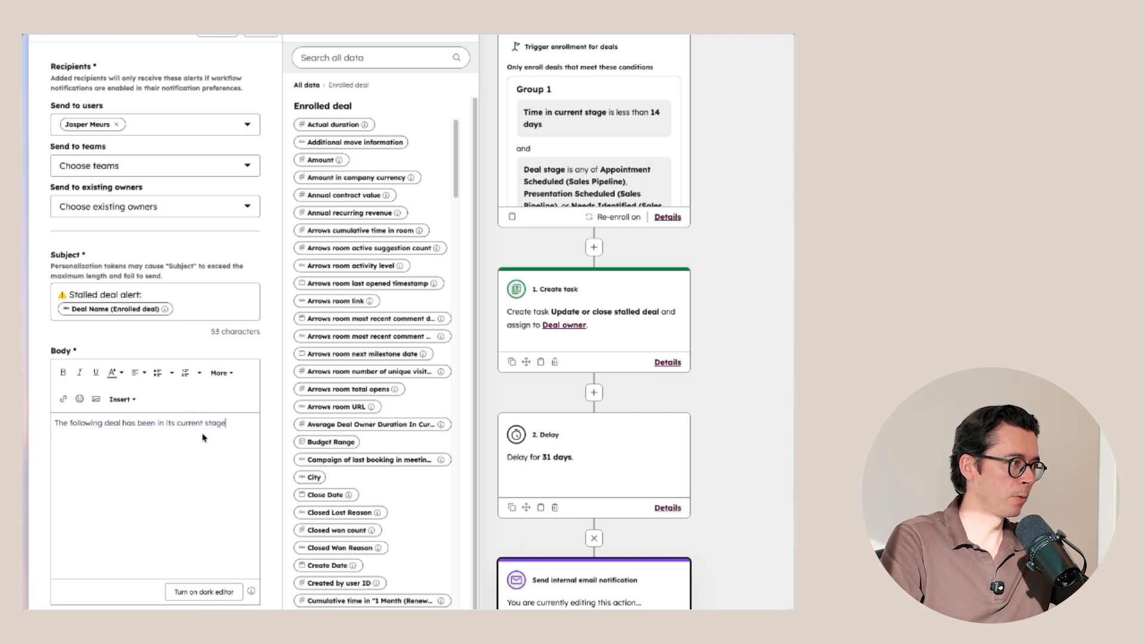
type(" for over ")
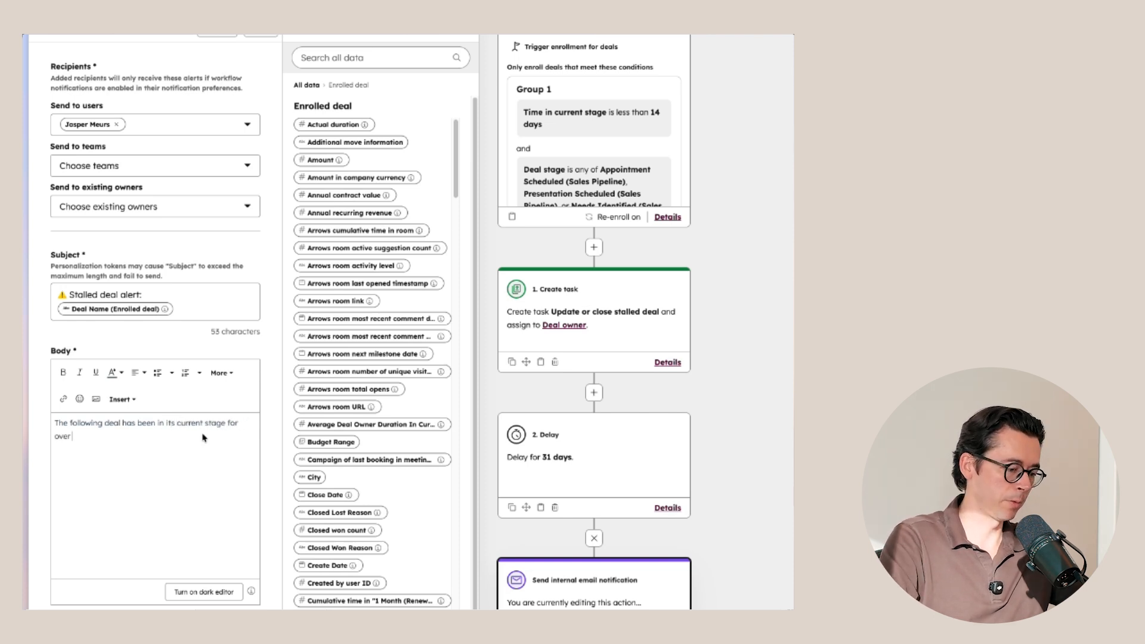
type("45 days:")
Step: Add a body line with the bold label "Deal:" followed by the enrolled deal's Deal Name token
key("Return")
key("ctrl+b")
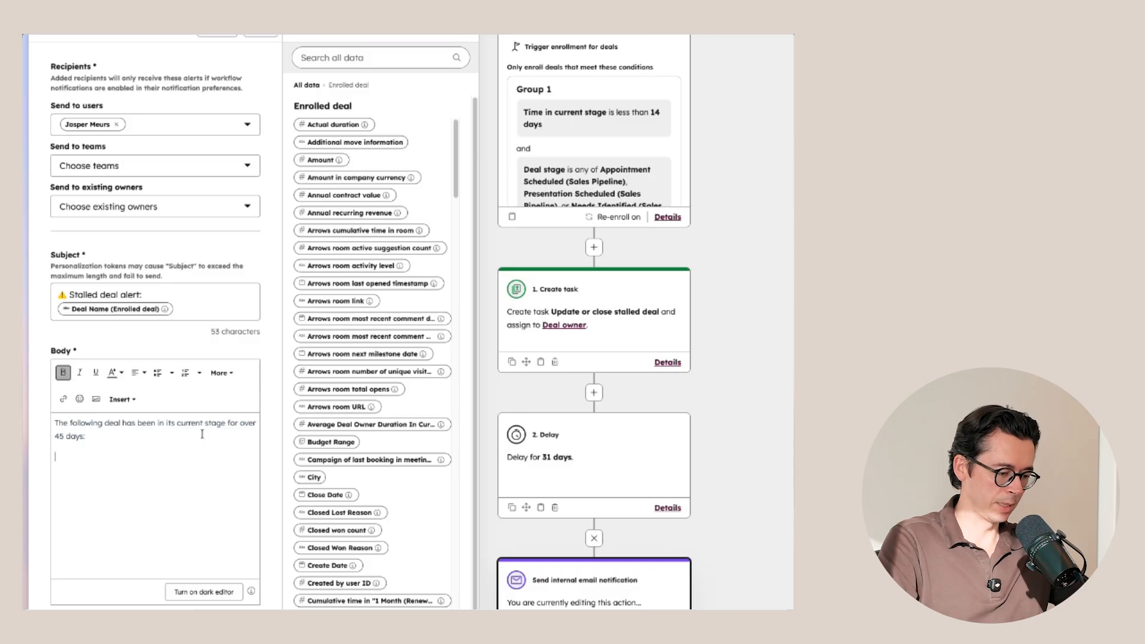
type("Deal:")
key("ctrl+b")
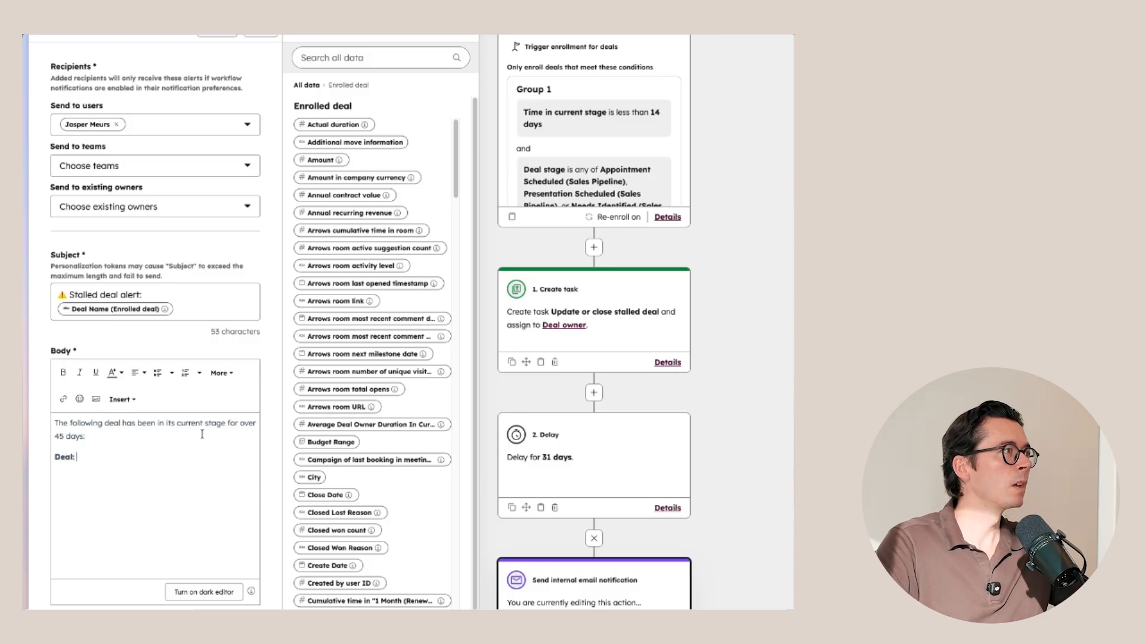
left_click(306, 85)
left_click(352, 108)
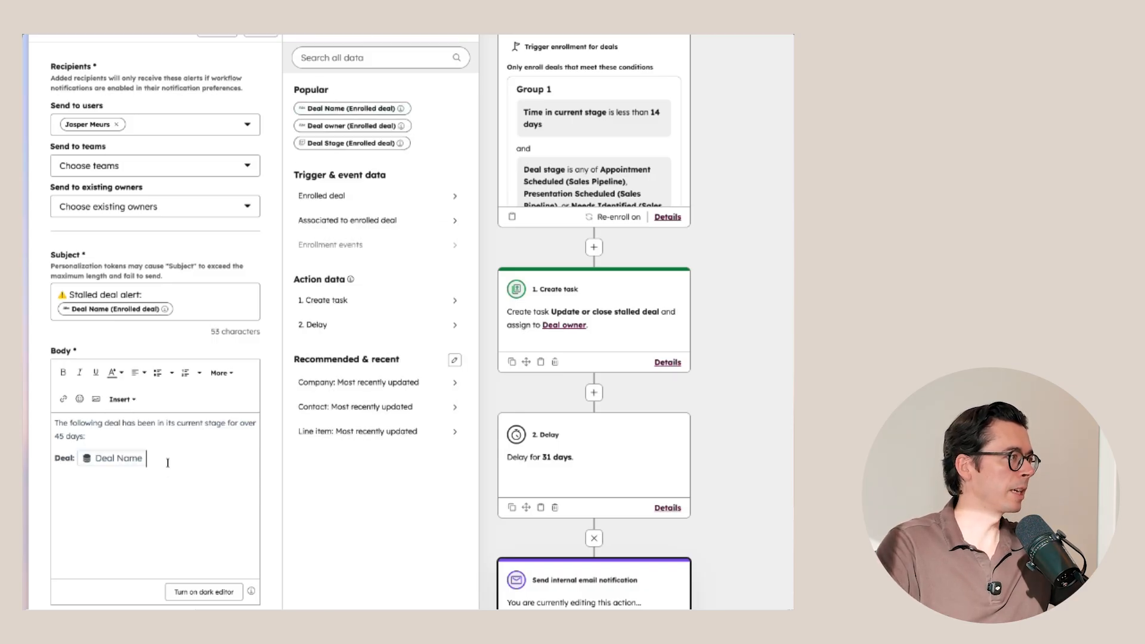
Step: Add a body line with the bold label "Company:" and the Company name token from the most recently updated company
key("Return")
key("ctrl+b")
type("Company")
key("ctrl+b")
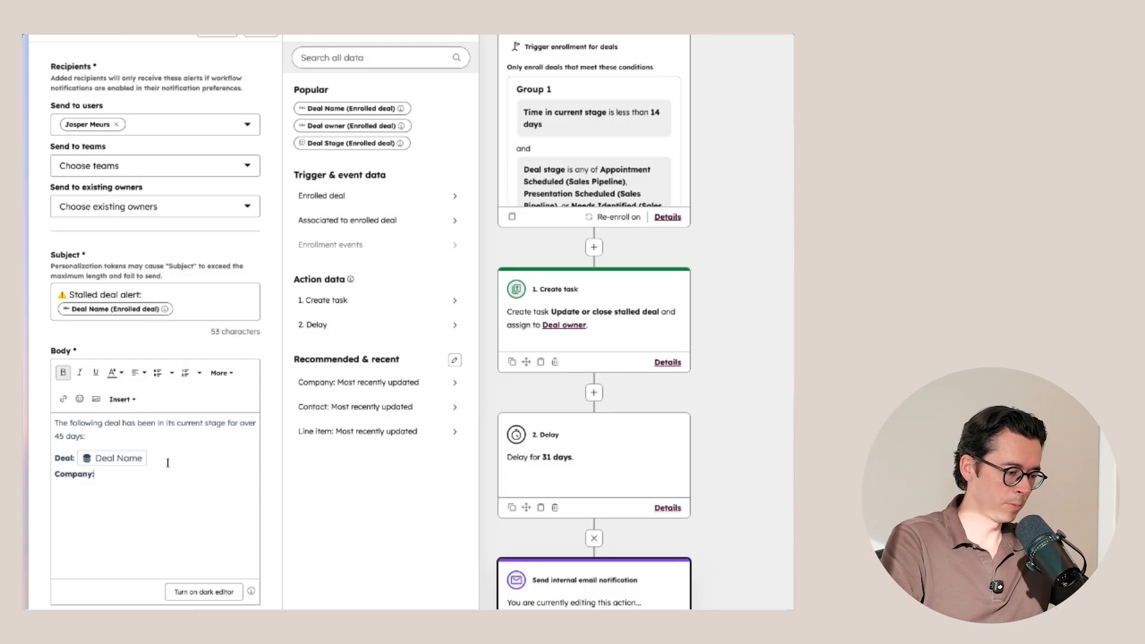
type(":")
left_click(360, 382)
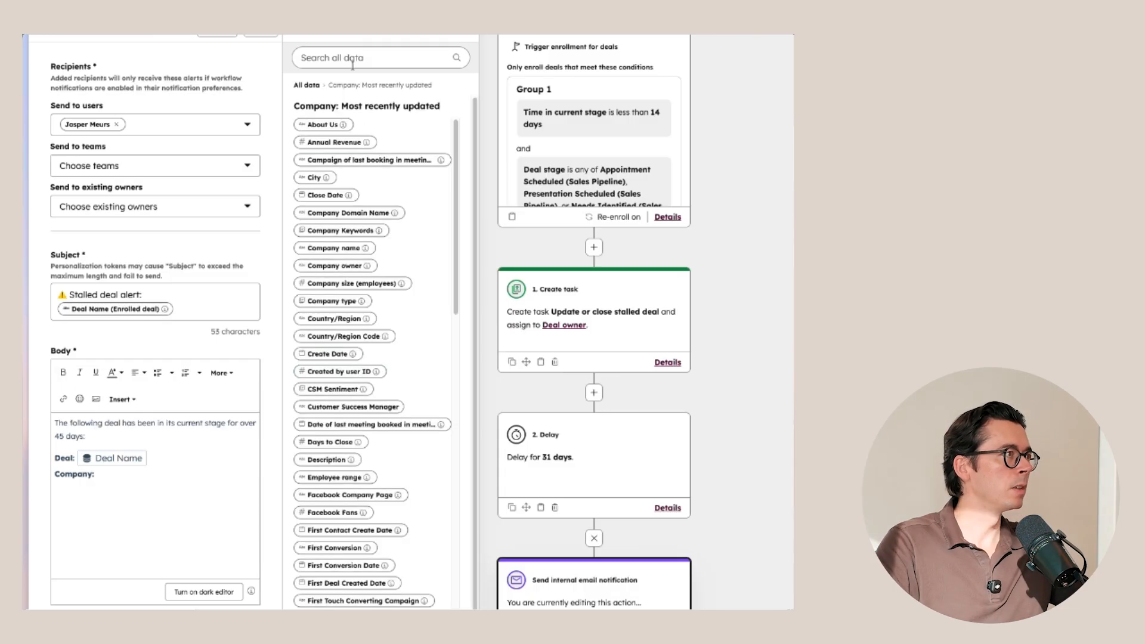
left_click(353, 58)
type("name")
left_click(334, 153)
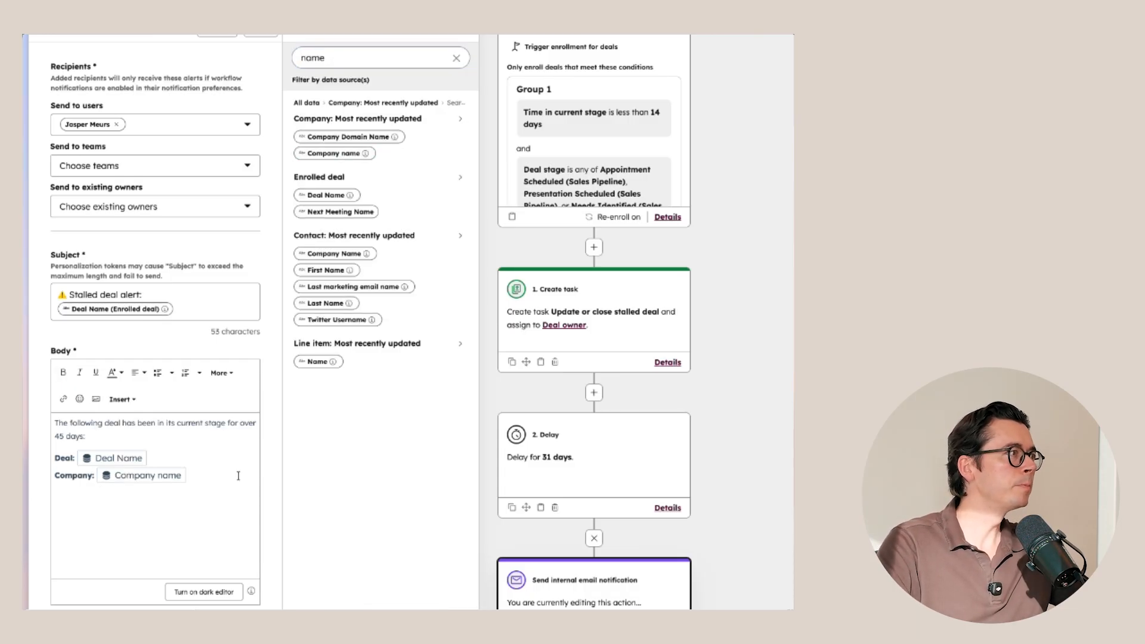
Step: Add a body line with the bold label "Amount:" followed by the enrolled deal's Amount token
key("Return")
key("ctrl+b")
type("Amount")
key("ctrl+b")
type(":")
double_click(358, 57)
key("BackSpace")
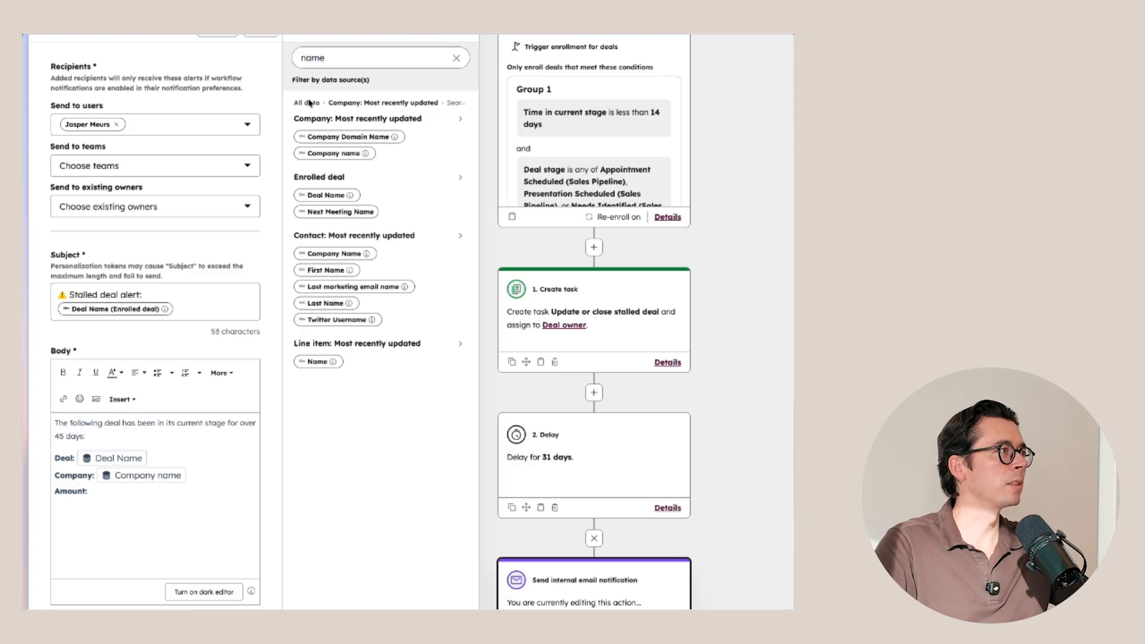
left_click(357, 195)
left_click(321, 160)
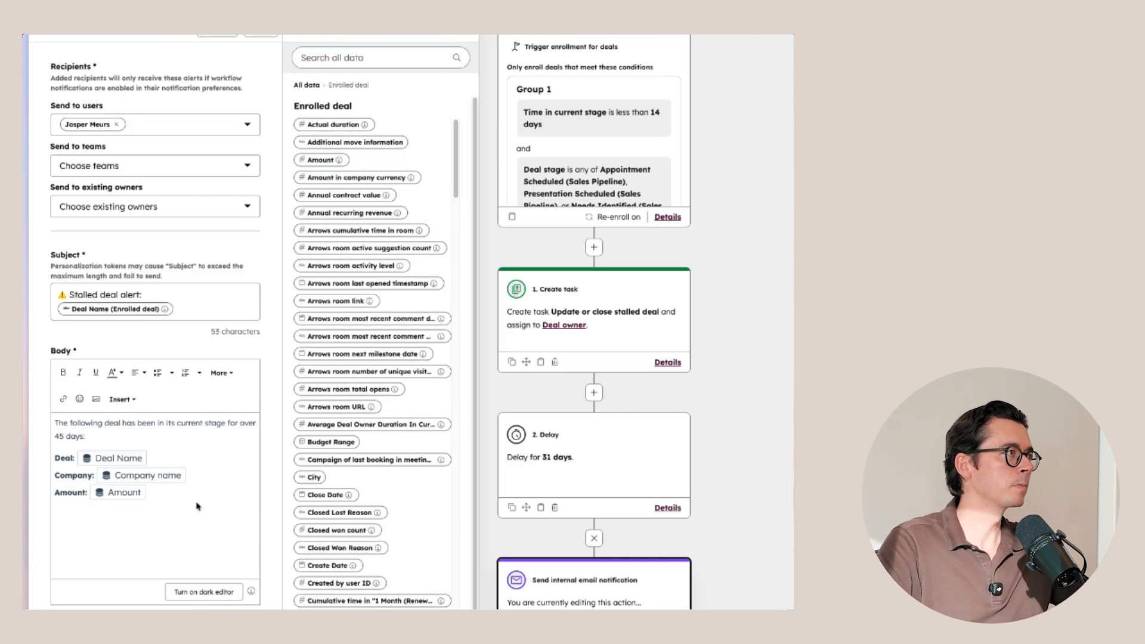
Step: Add a body line with the bold label "Deal owner:" and the enrolled deal's Deal owner token, and save the email notification
key("Return")
key("ctrl+b")
type("Deal owner:")
key("ctrl+b")
key("alt+shift+Left")
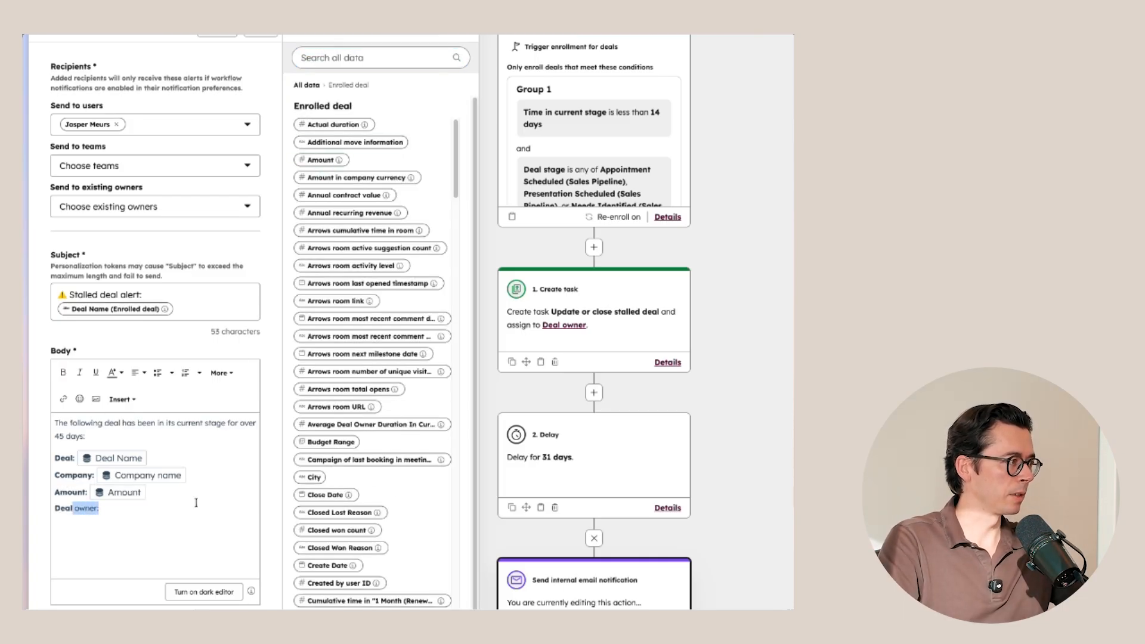
key("ctrl+b")
key("Right")
key("ctrl+b")
left_click(310, 85)
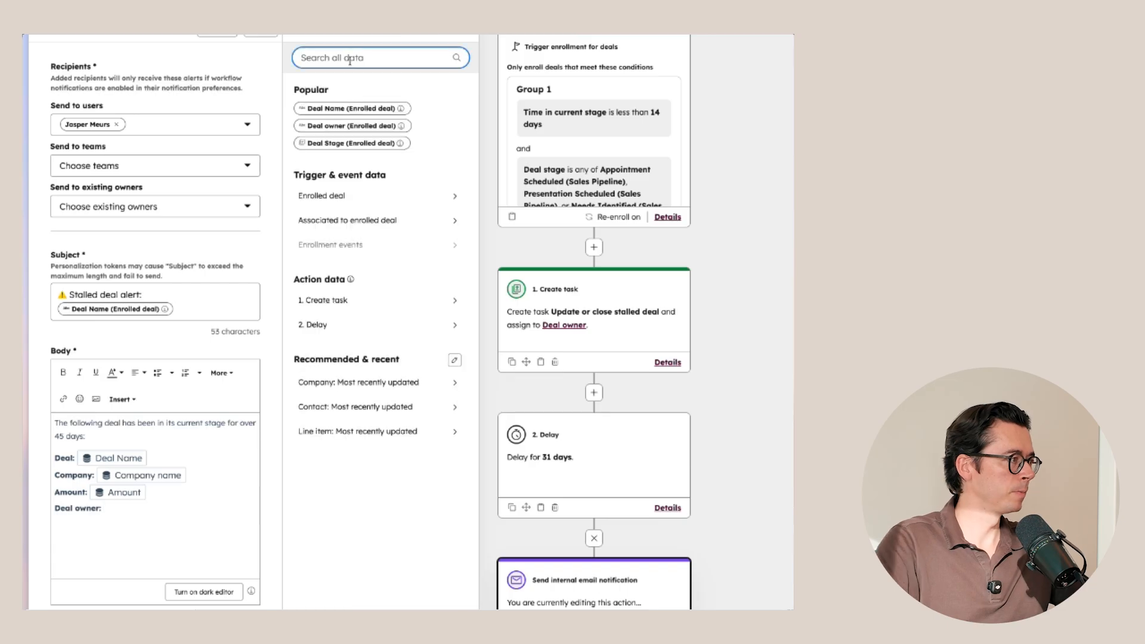
left_click(334, 127)
left_click(275, 115)
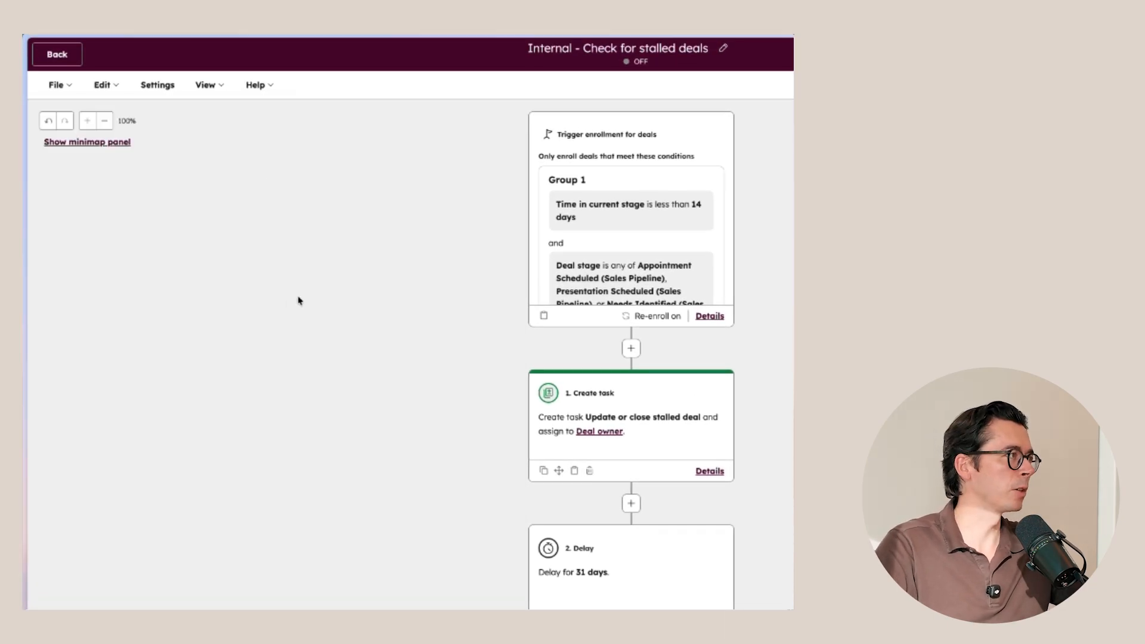
Step: Add an Edit record action after the email notification that sets the current deal's Forecast category to Not forecasted, and save it
left_click(406, 523)
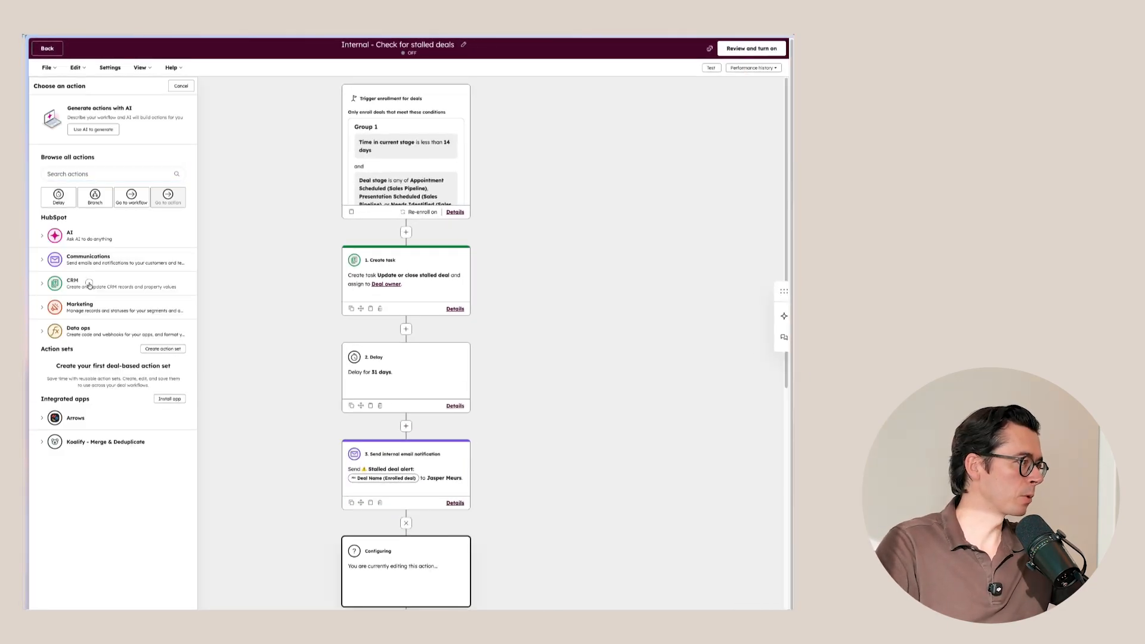
left_click(88, 285)
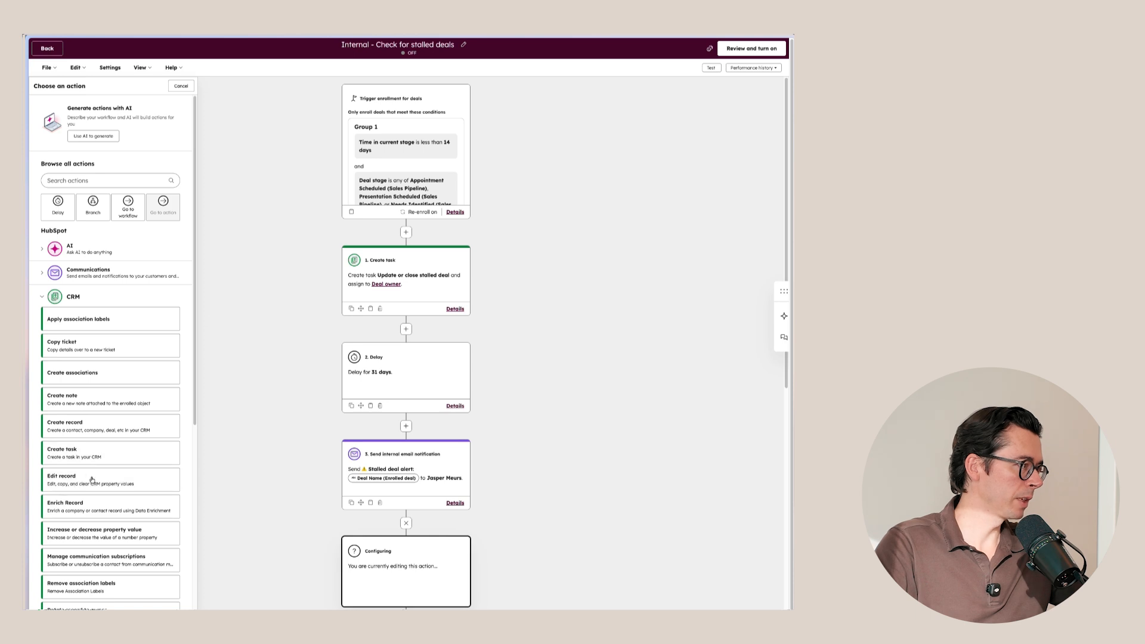
left_click(89, 478)
left_click(91, 156)
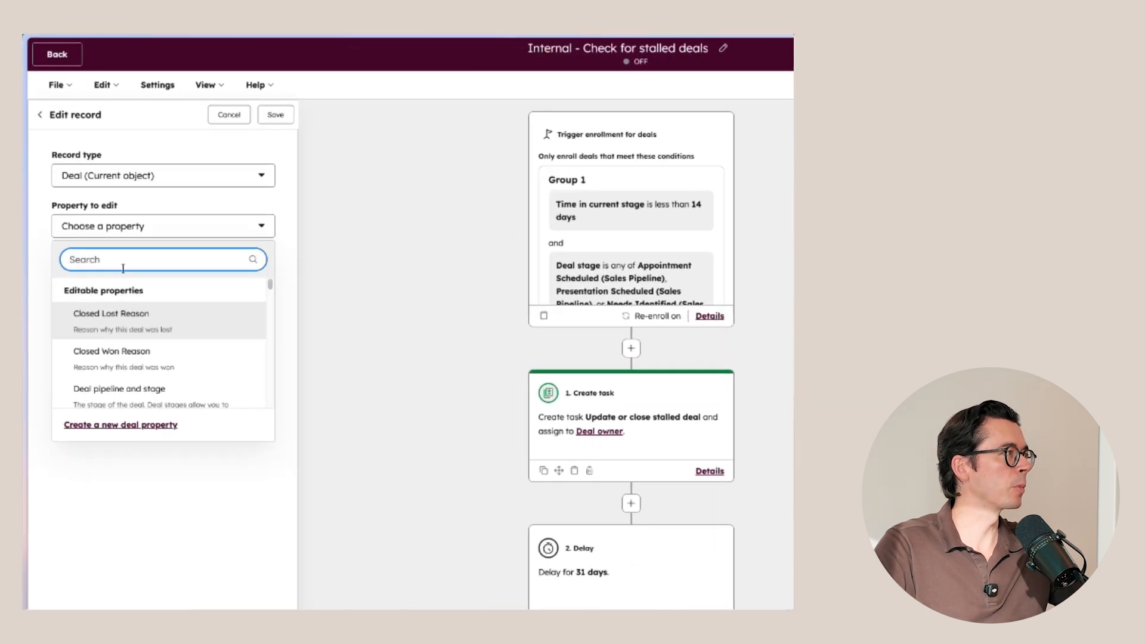
type("forecast")
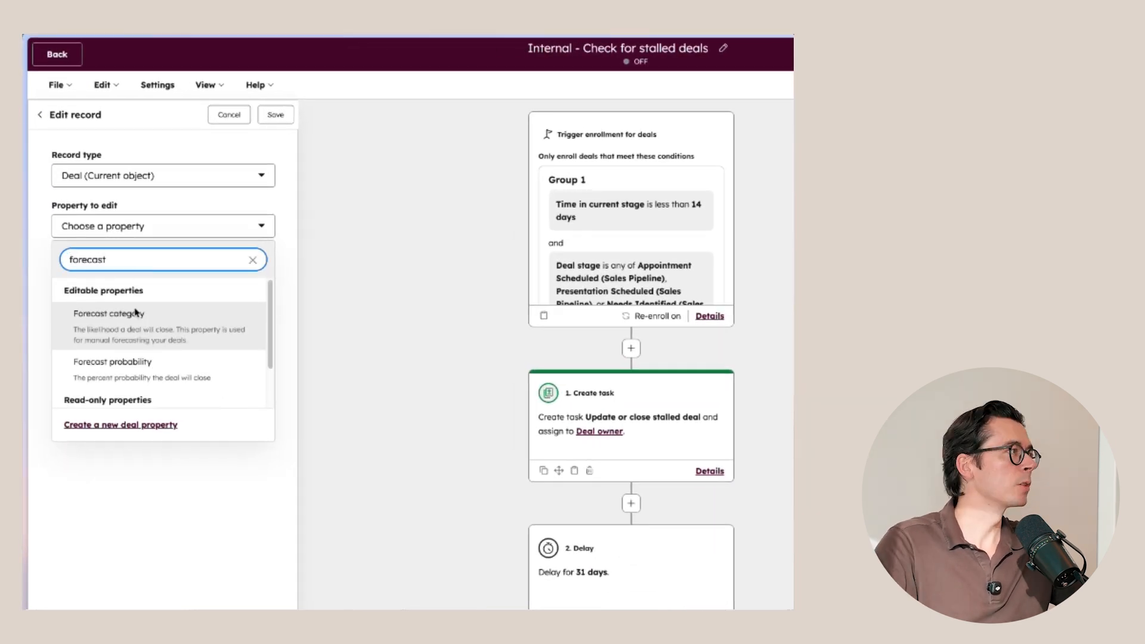
left_click(136, 313)
left_click(128, 292)
left_click(123, 340)
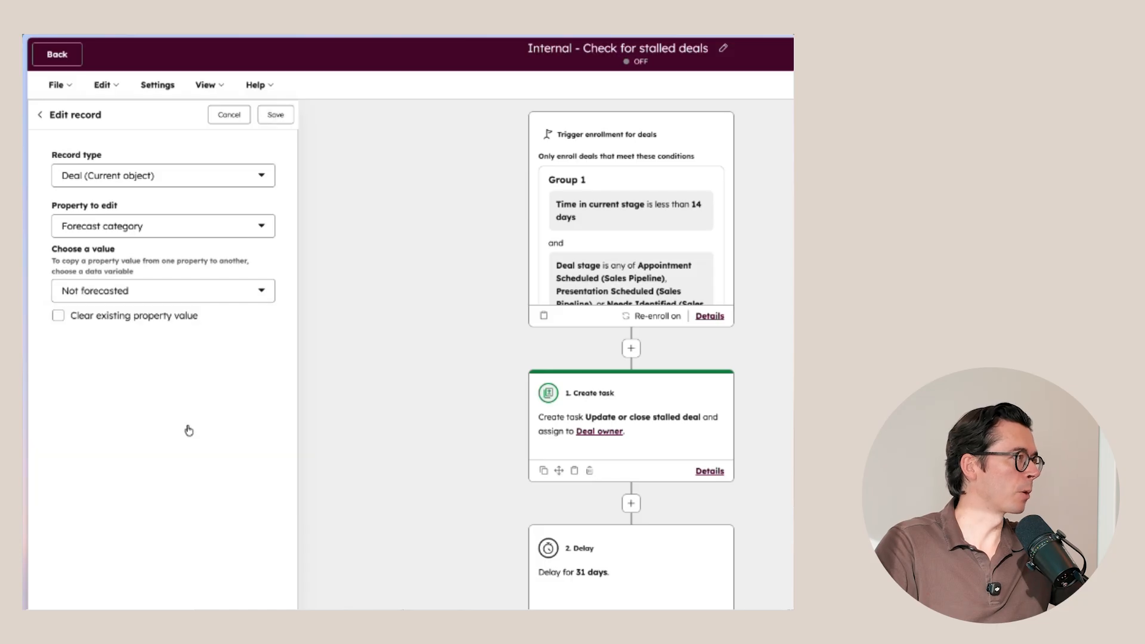
left_click(278, 117)
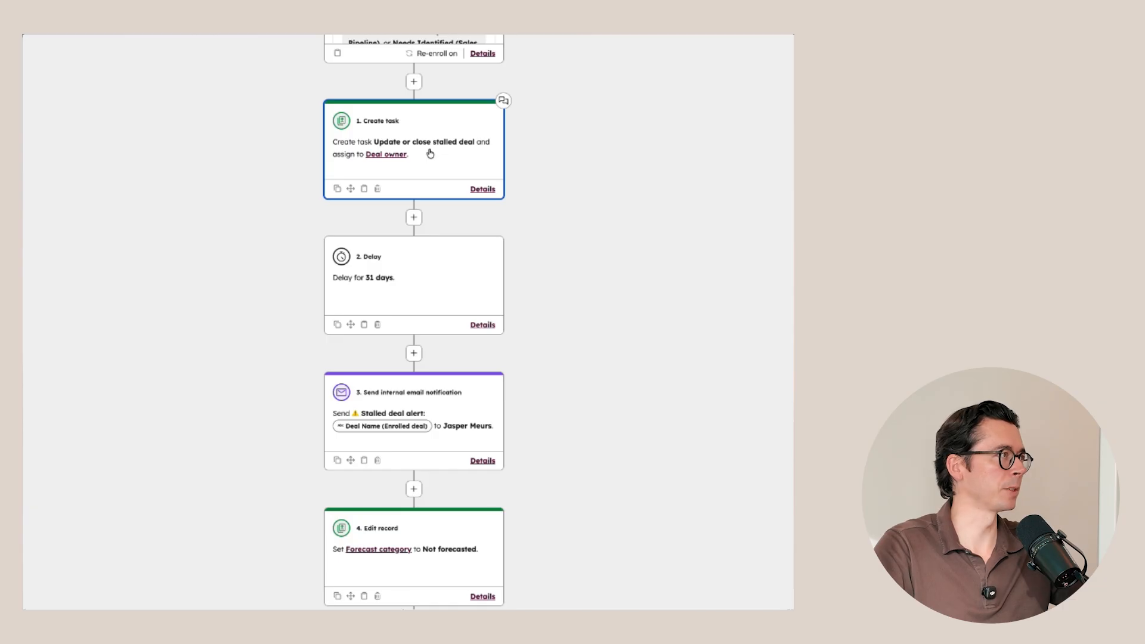
Step: In the enrollment trigger's settings, add an unenrollment criterion for deals whose Time in current stage is less than 10 days
scroll(430, 154, "up", 5)
left_click(394, 174)
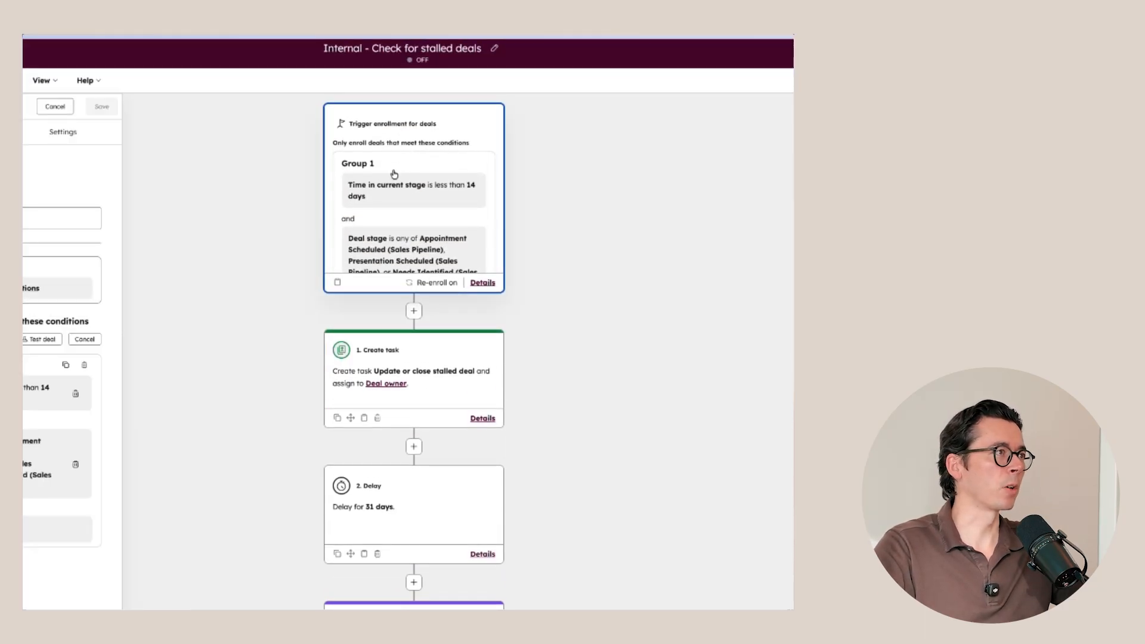
left_click(65, 134)
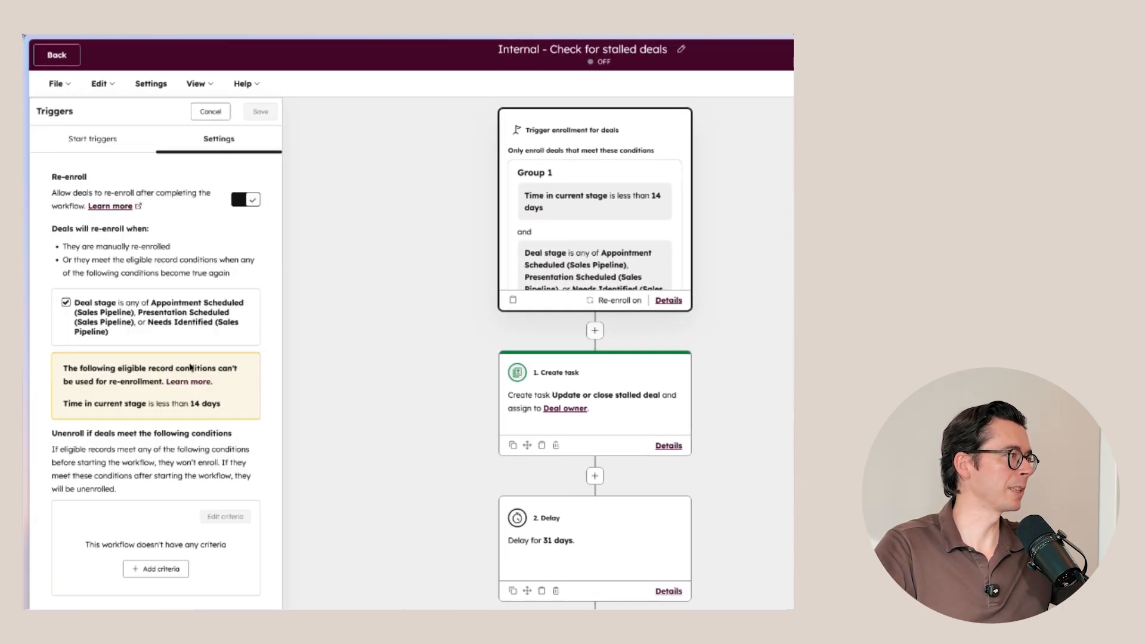
left_click_drag(52, 435, 224, 435)
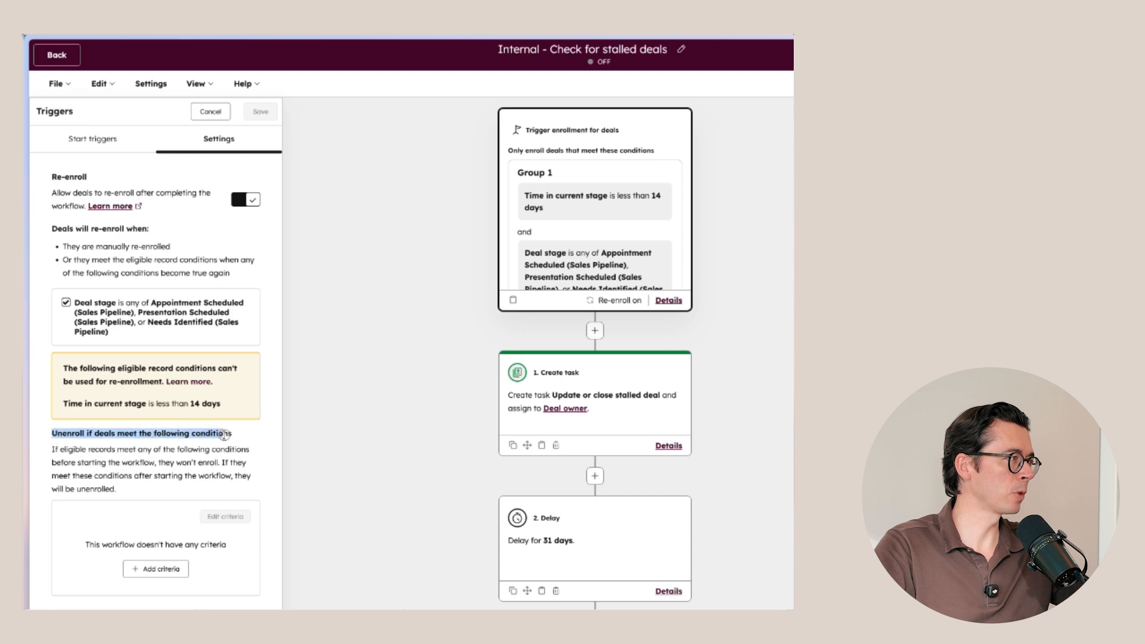
scroll(224, 435, "down", 5)
left_click(158, 282)
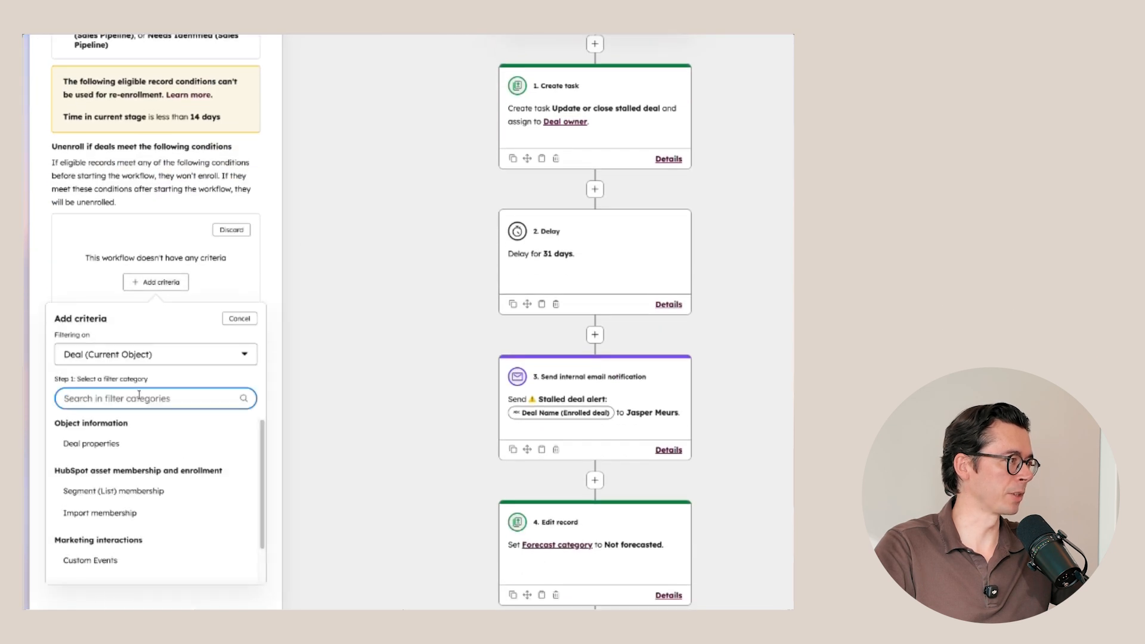
left_click(116, 448)
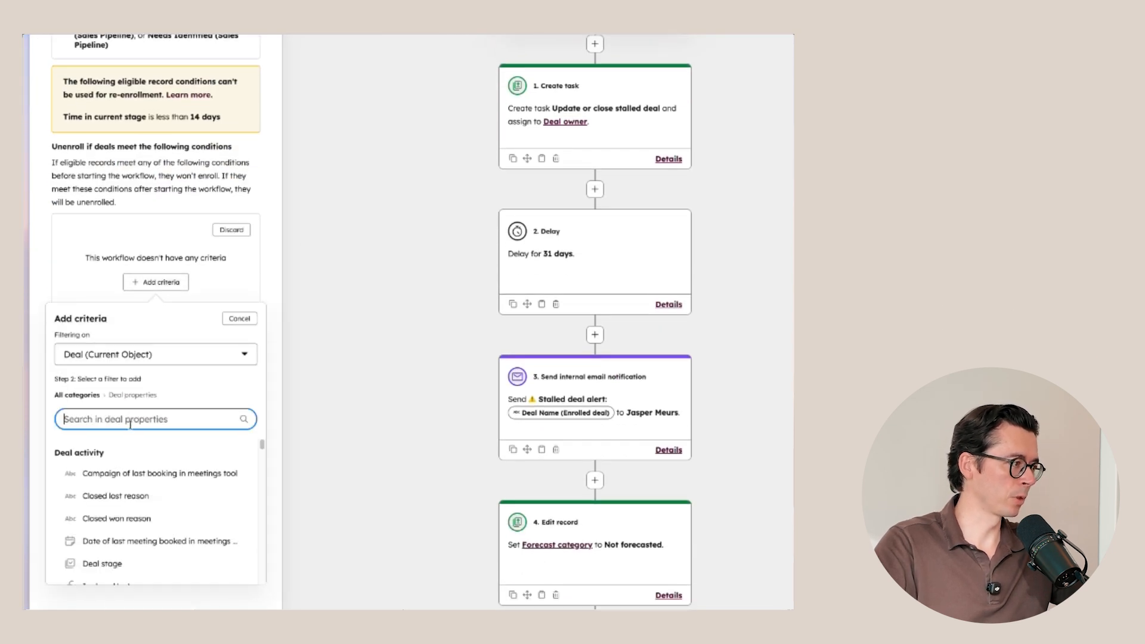
type("current")
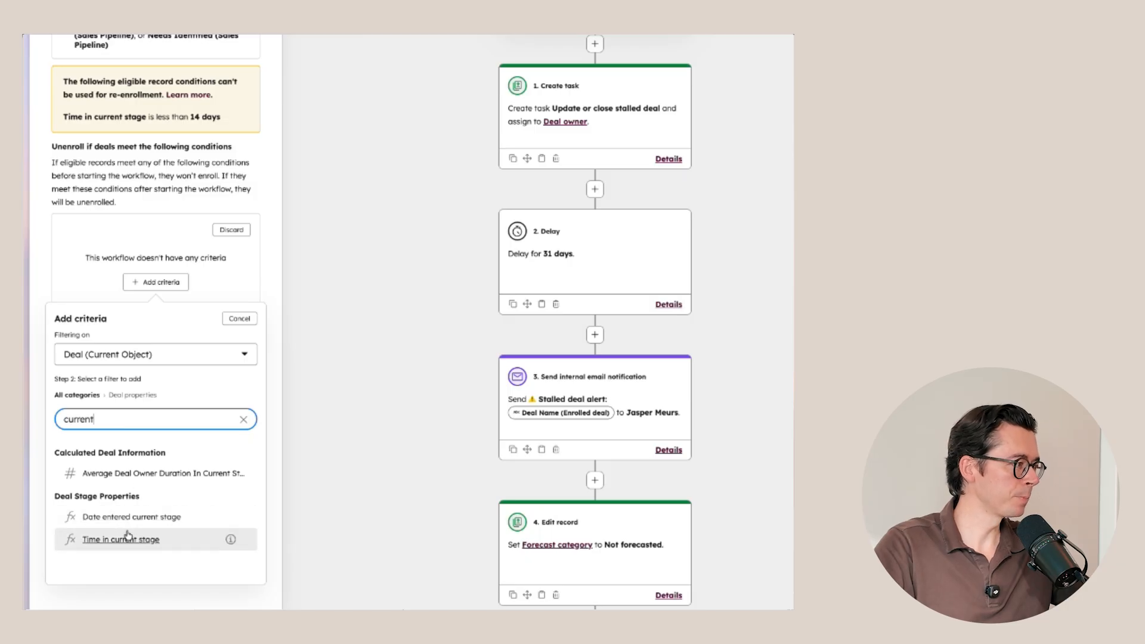
left_click(128, 536)
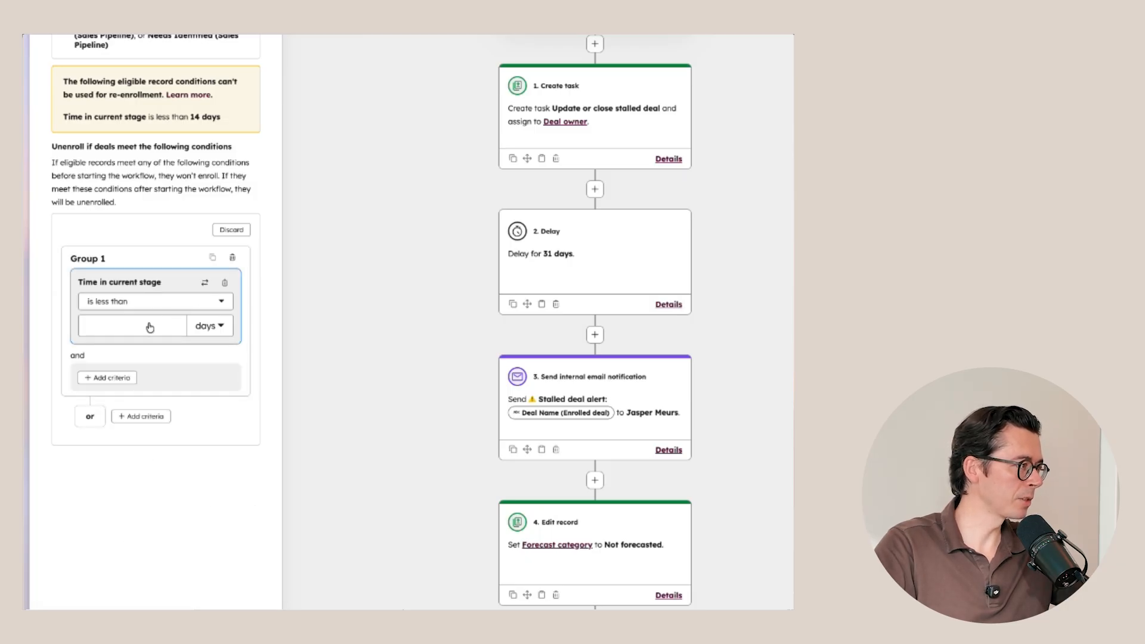
left_click(147, 325)
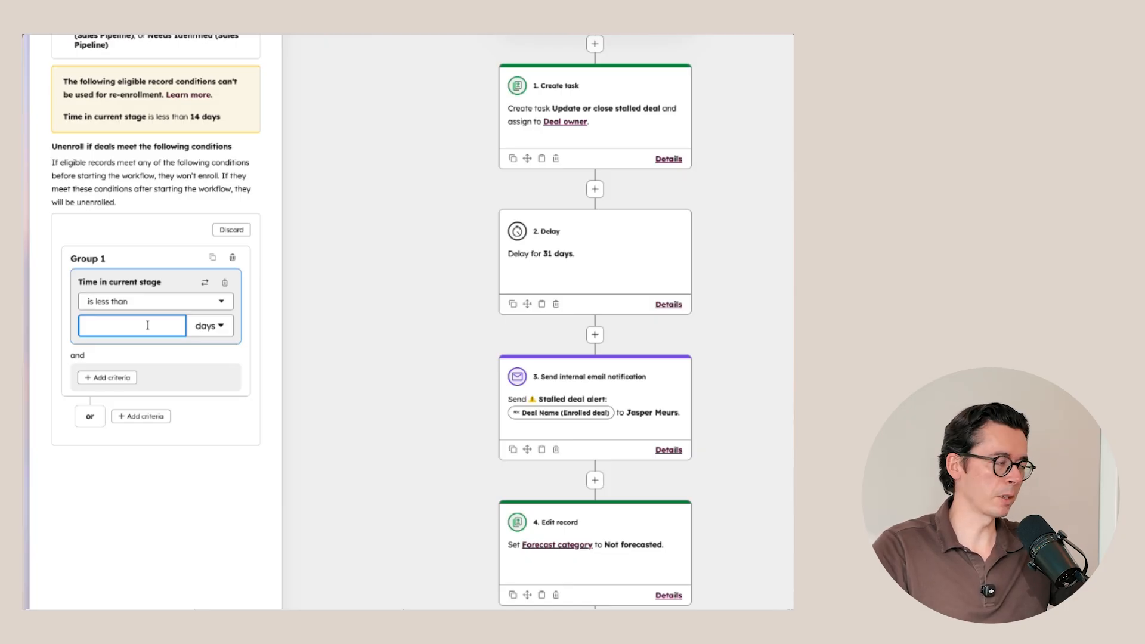
type("10")
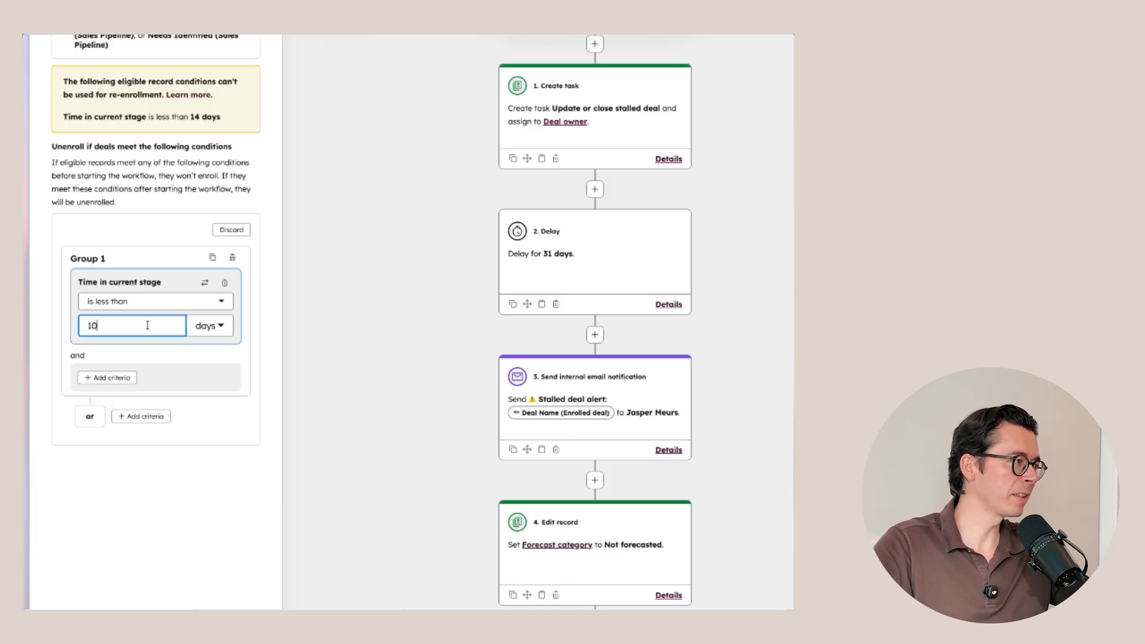
key("Return")
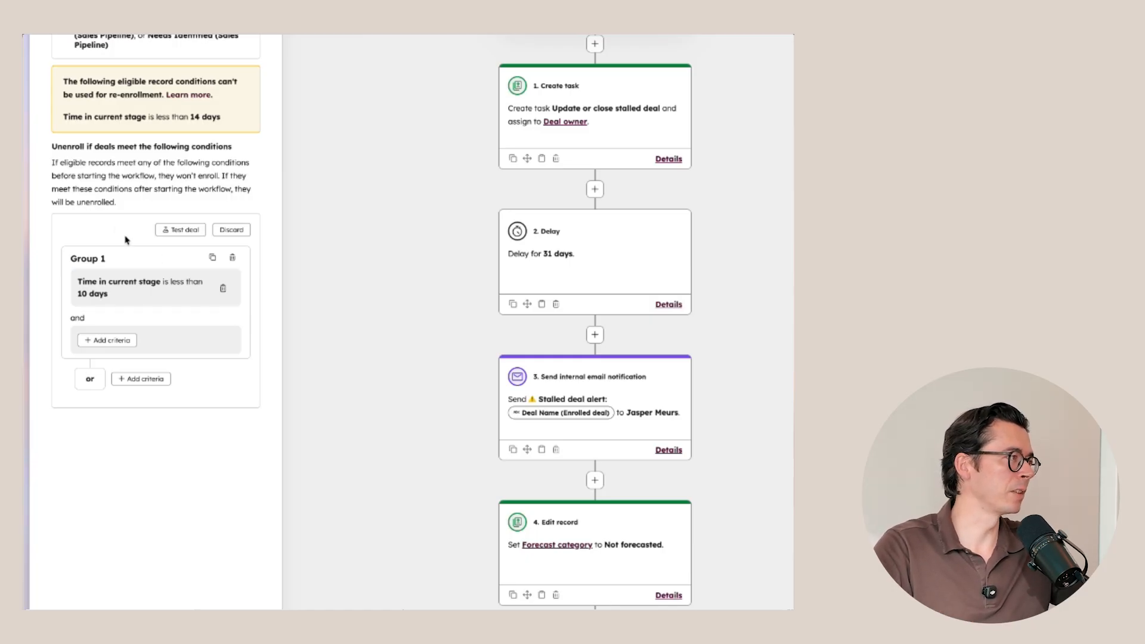
Step: Change the start trigger's Time in current stage condition to "is greater than" and save the trigger
scroll(371, 238, "up", 5)
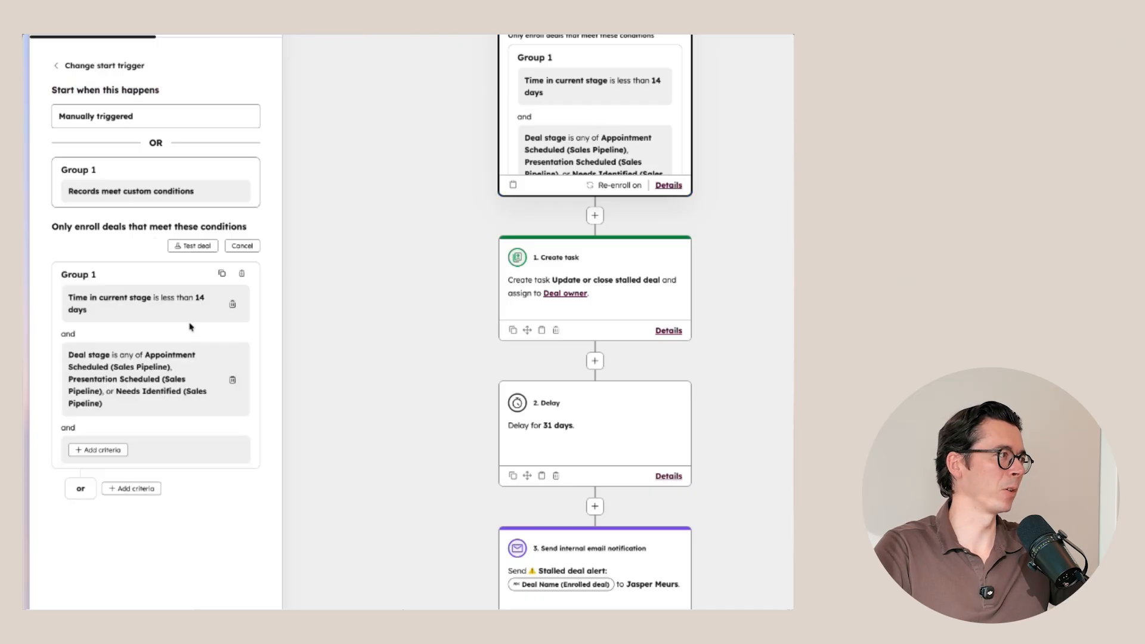
left_click(177, 311)
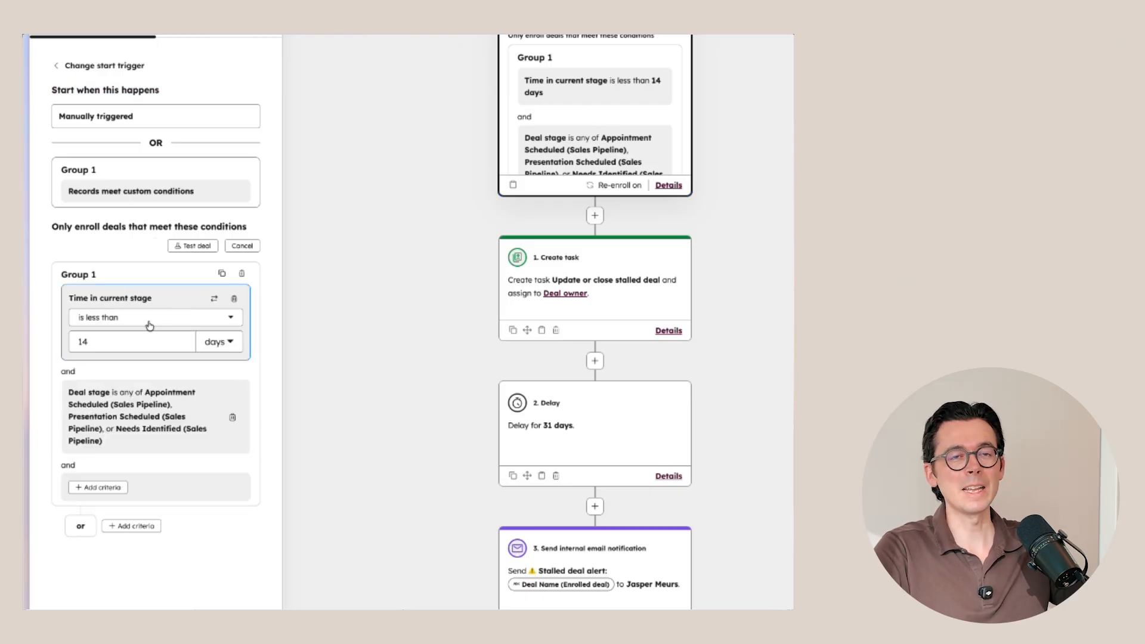
left_click(149, 323)
left_click(146, 365)
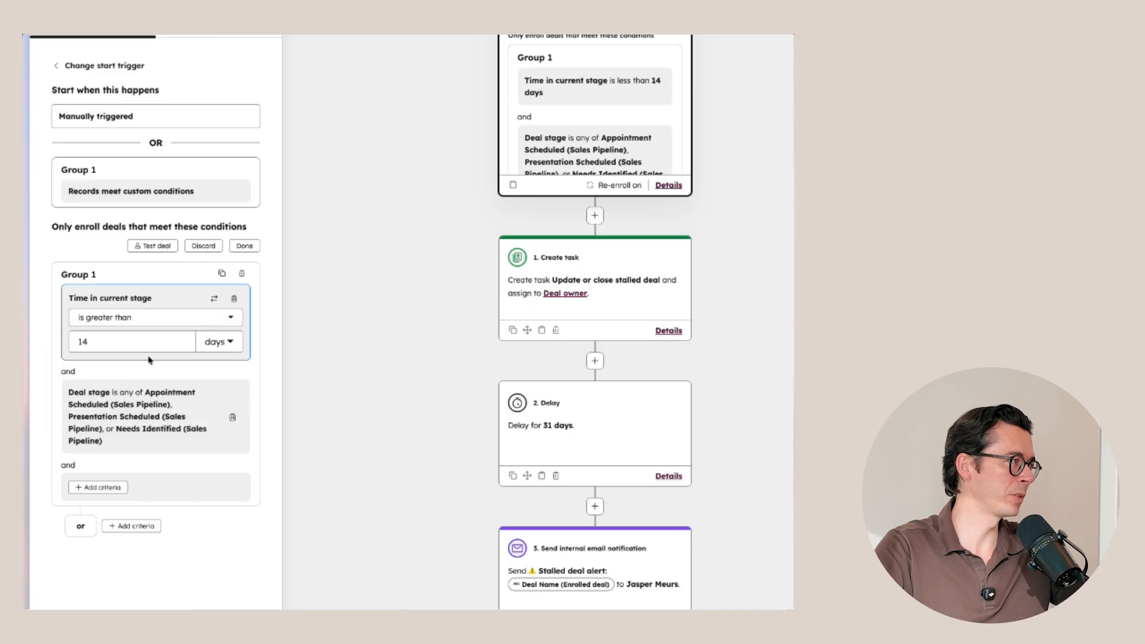
left_click(245, 247)
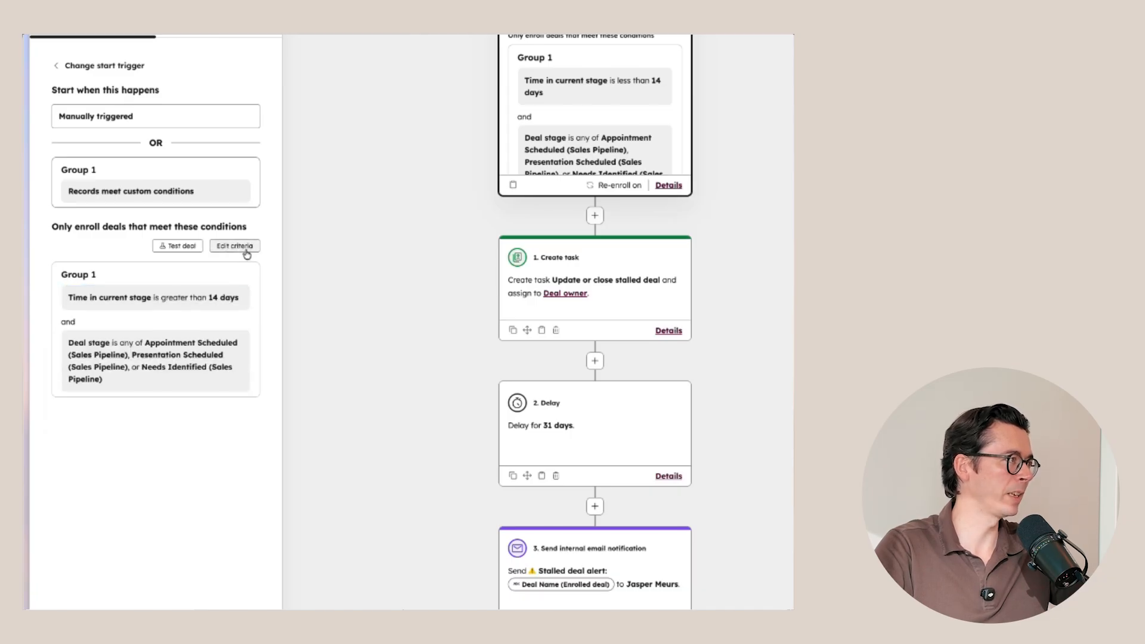
scroll(304, 123, "up", 2)
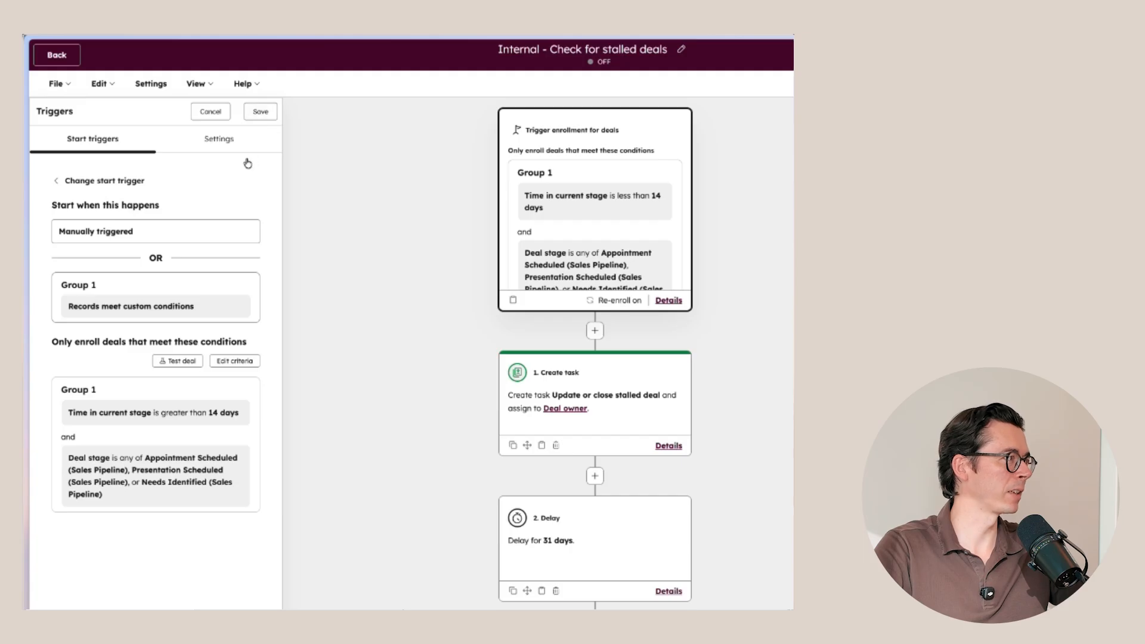
left_click(233, 141)
left_click(260, 111)
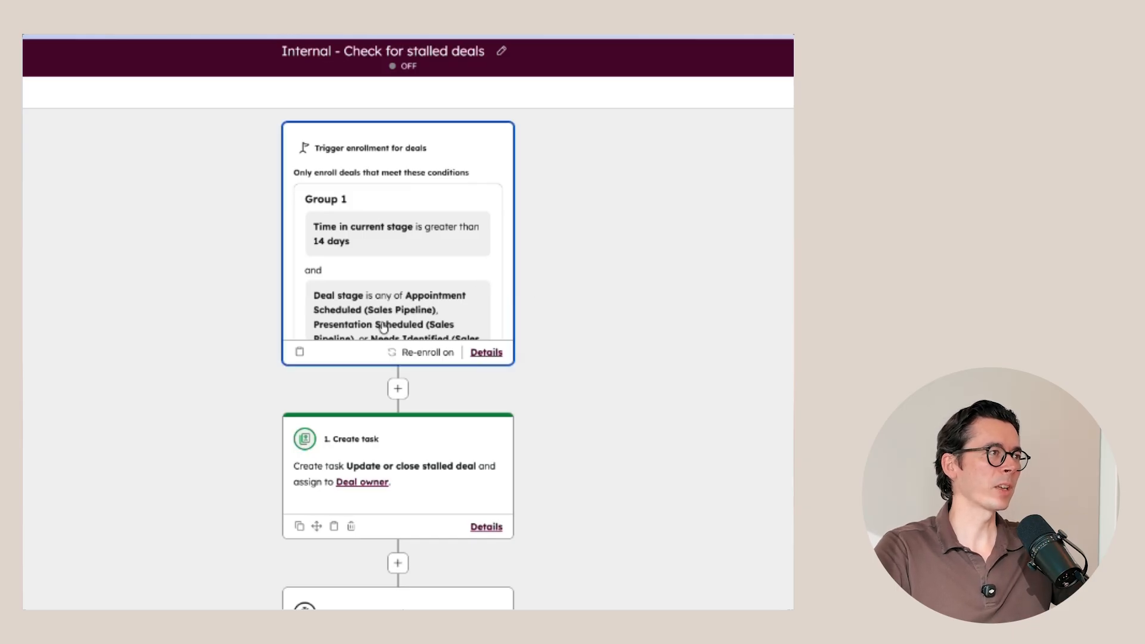
Step: Review the finished workflow from the enrollment conditions through the task, delay and email notification body to the Edit record action
scroll(442, 280, "down", 2)
left_click(484, 238)
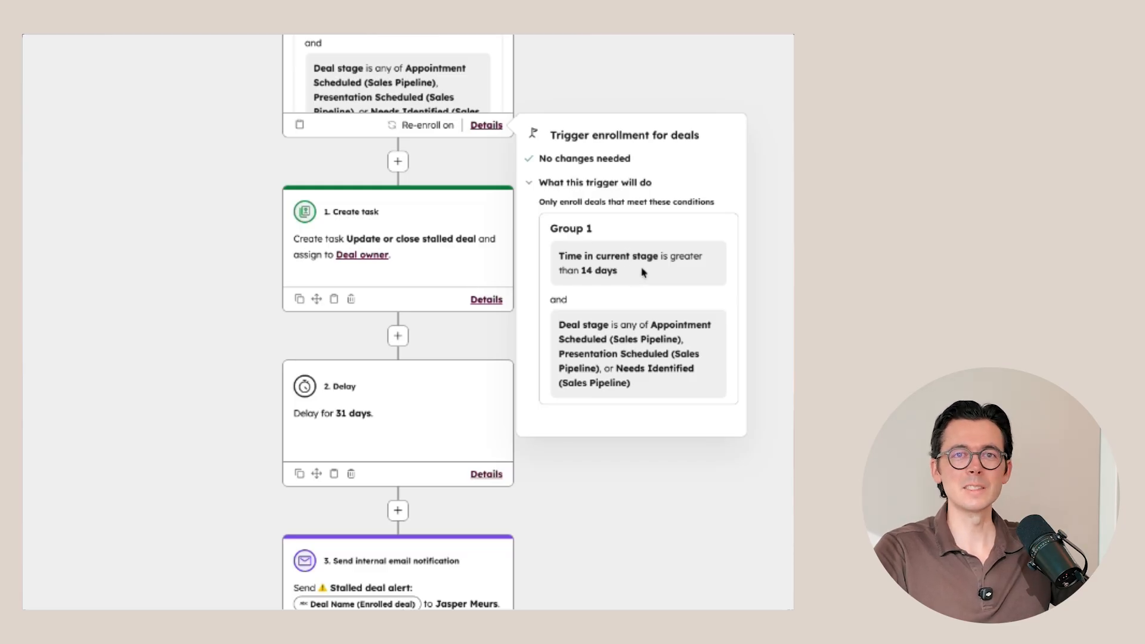
left_click(791, 259)
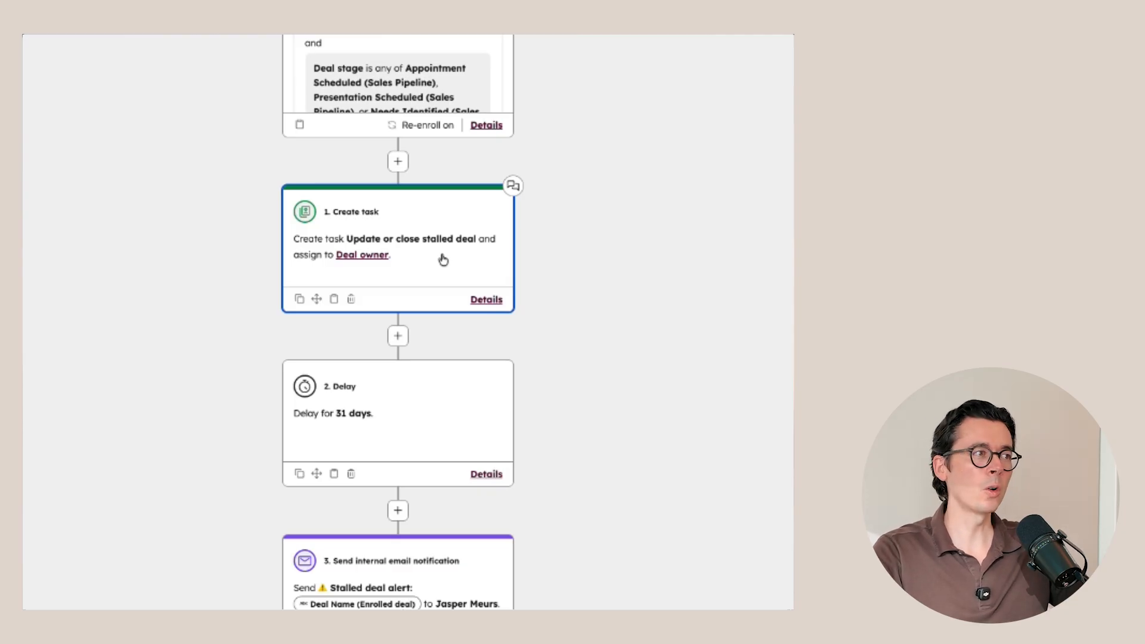
scroll(444, 386, "down", 1)
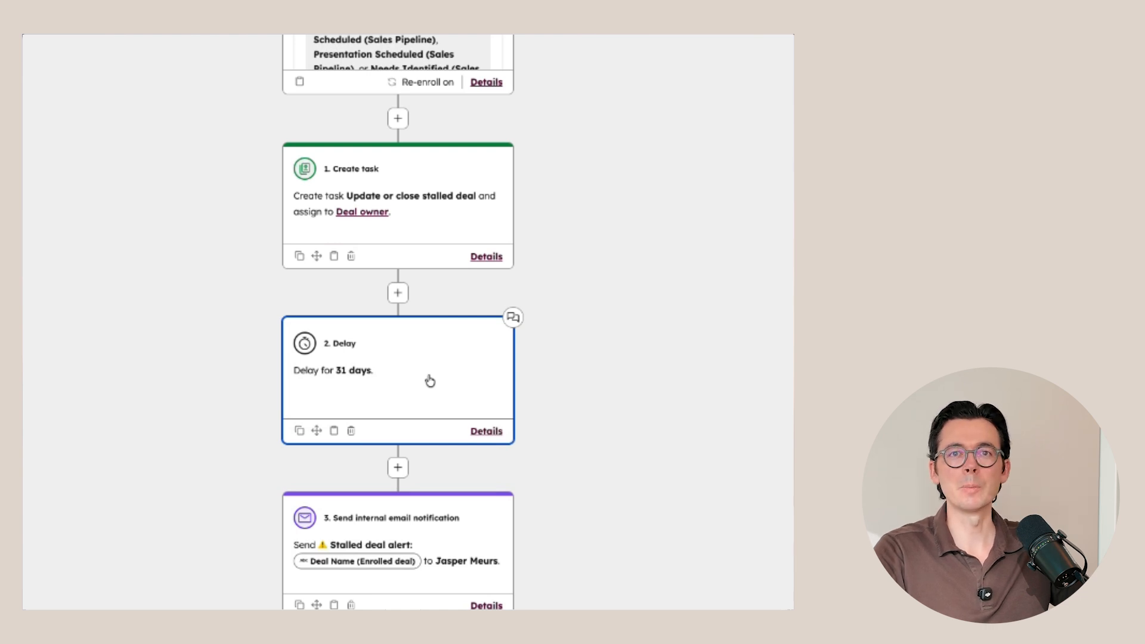
scroll(432, 382, "down", 3)
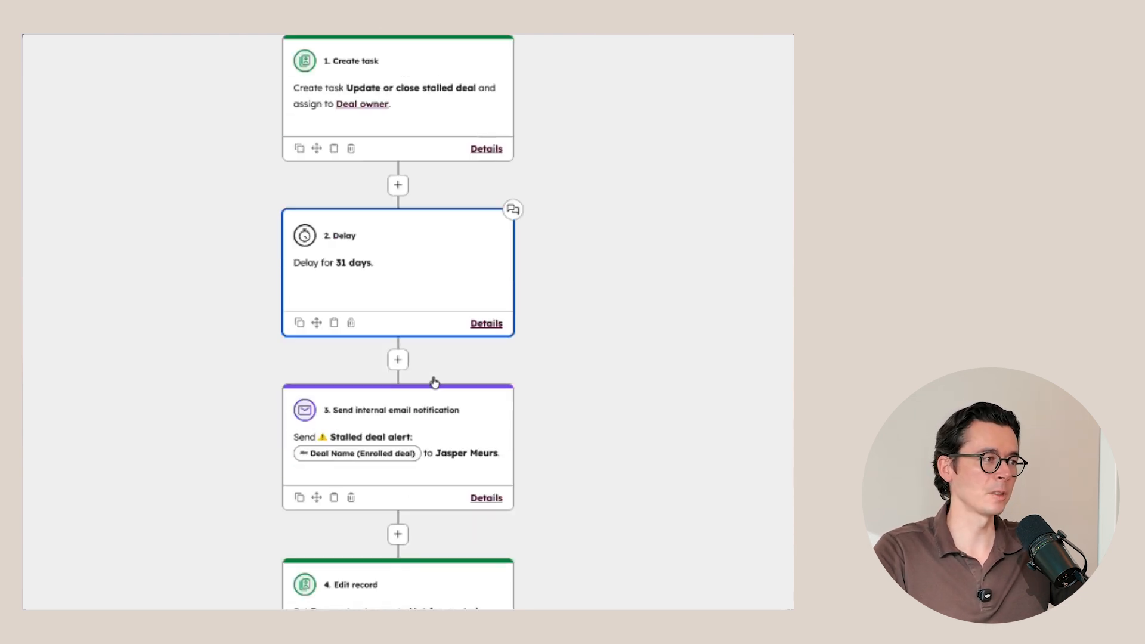
scroll(488, 447, "down", 3)
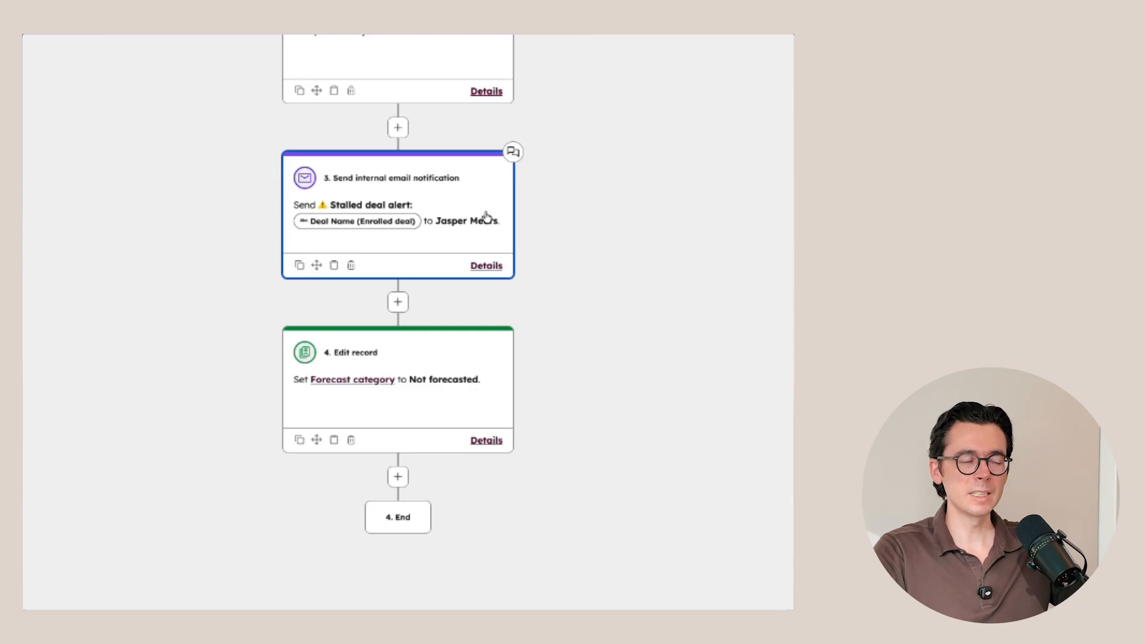
left_click(434, 216)
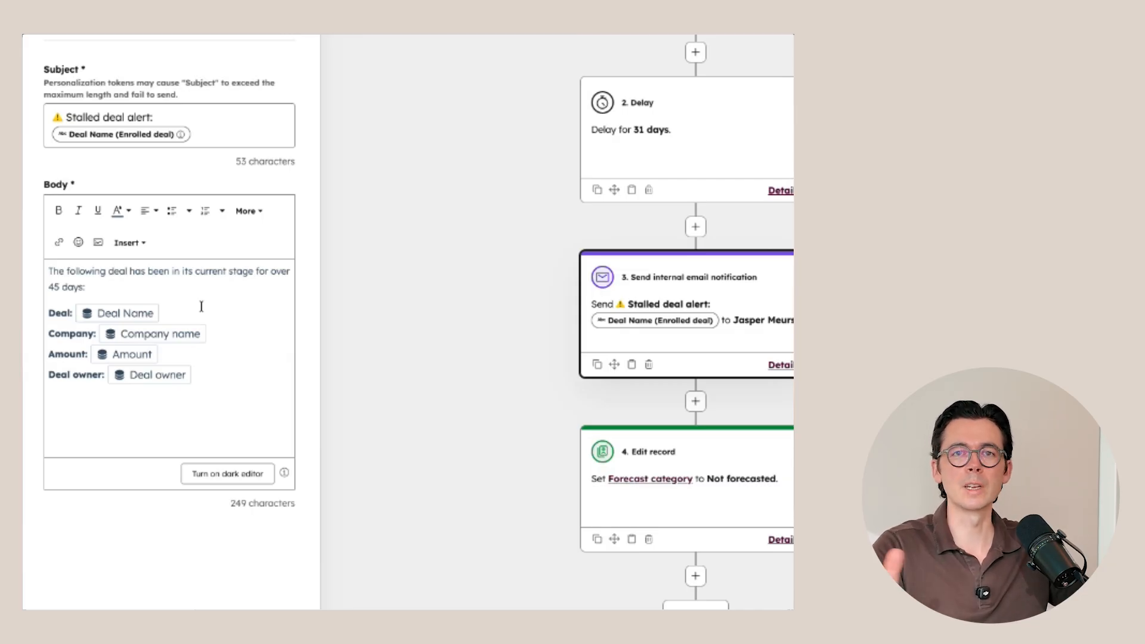
left_click(739, 474)
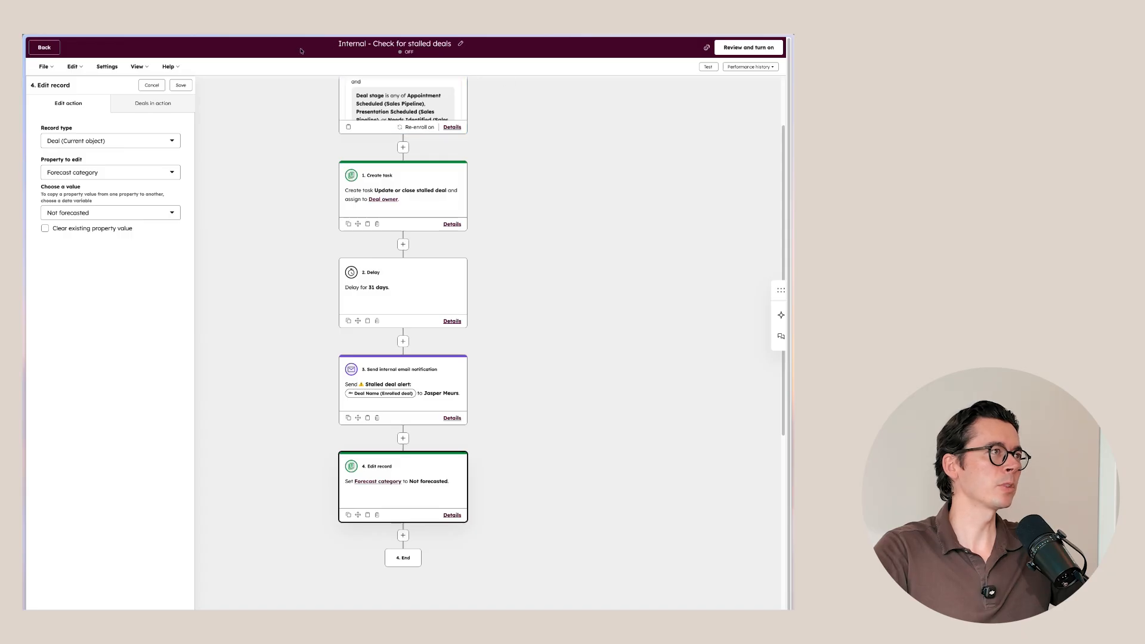
Step: Leave the workflow editor and open the pipeline configuration for the Deals object in the account settings
left_click(39, 46)
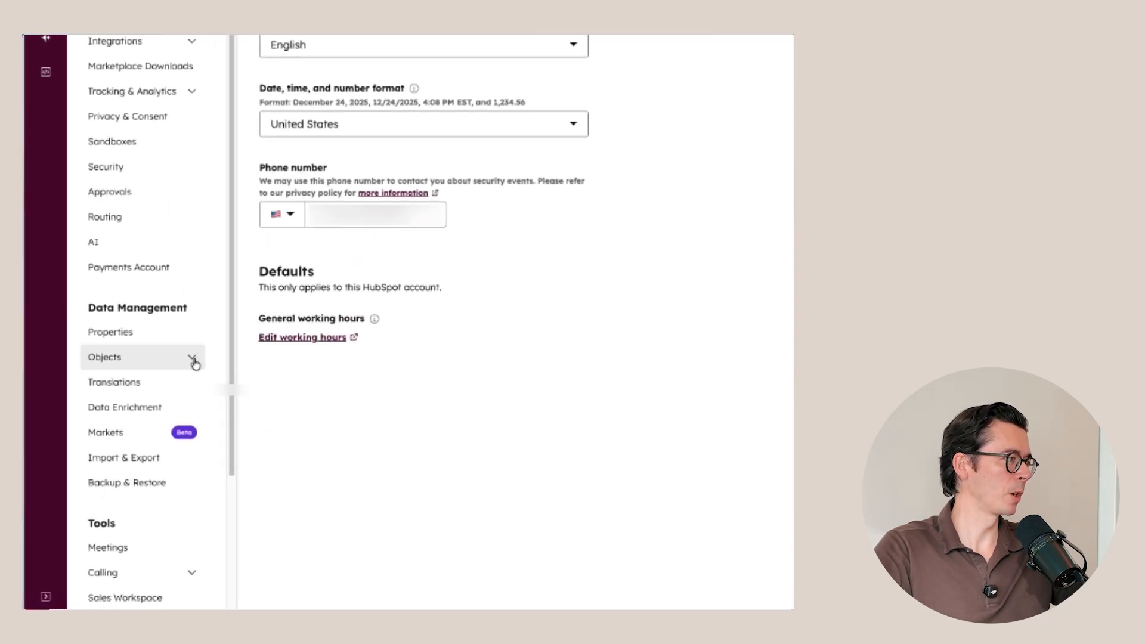
left_click(194, 361)
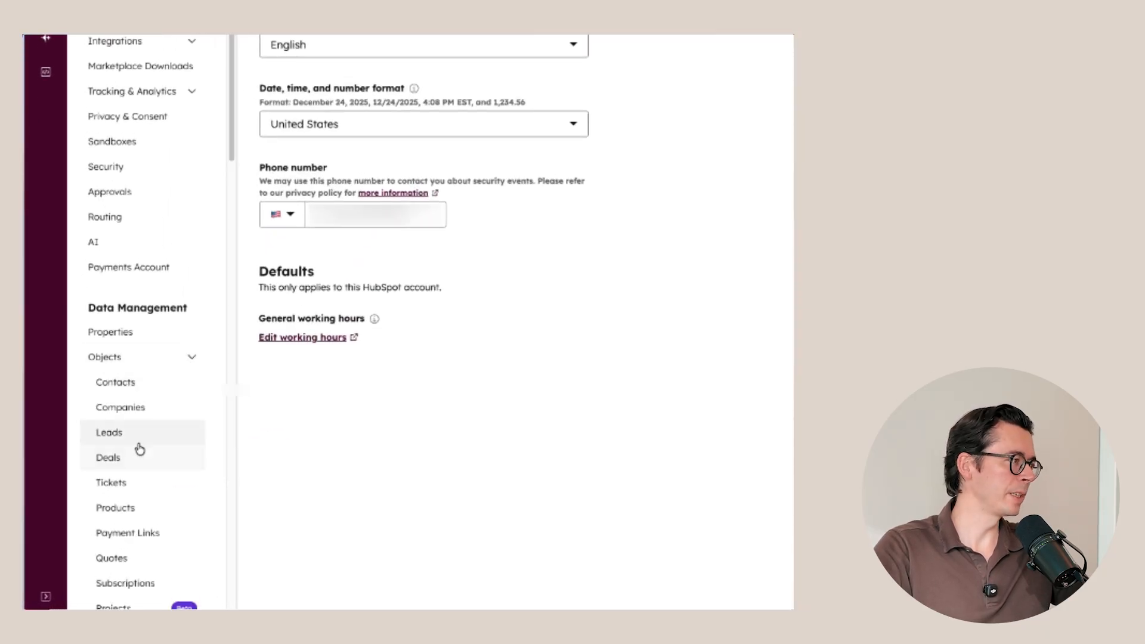
left_click(132, 458)
left_click(229, 90)
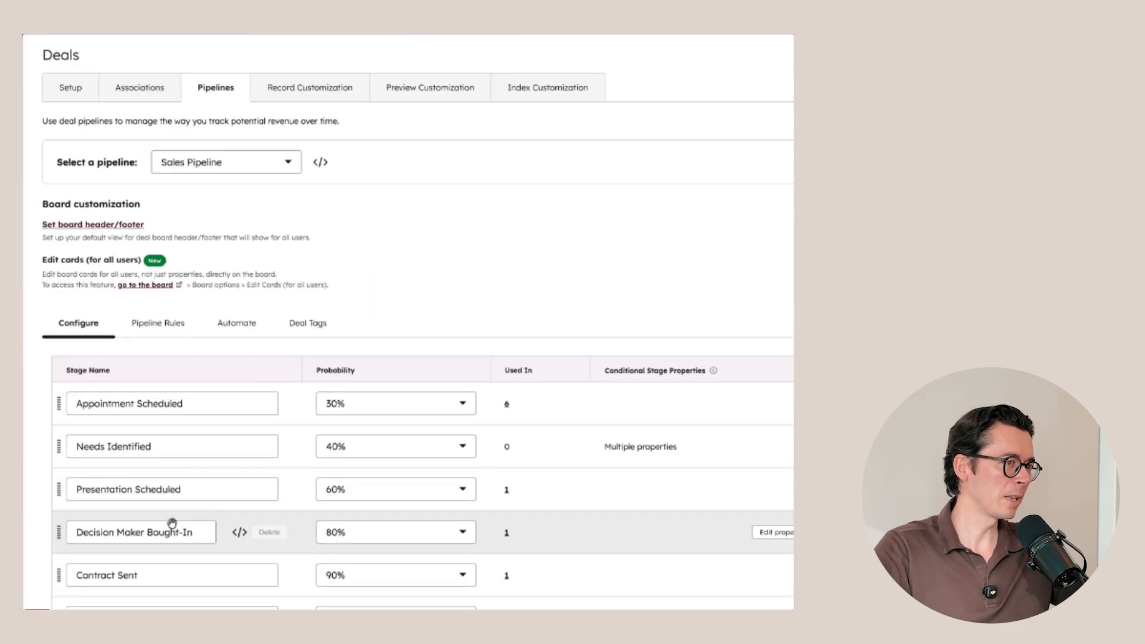
Step: Open the deal tag management for the Sales Pipeline and start creating a new tag from scratch
left_click(292, 327)
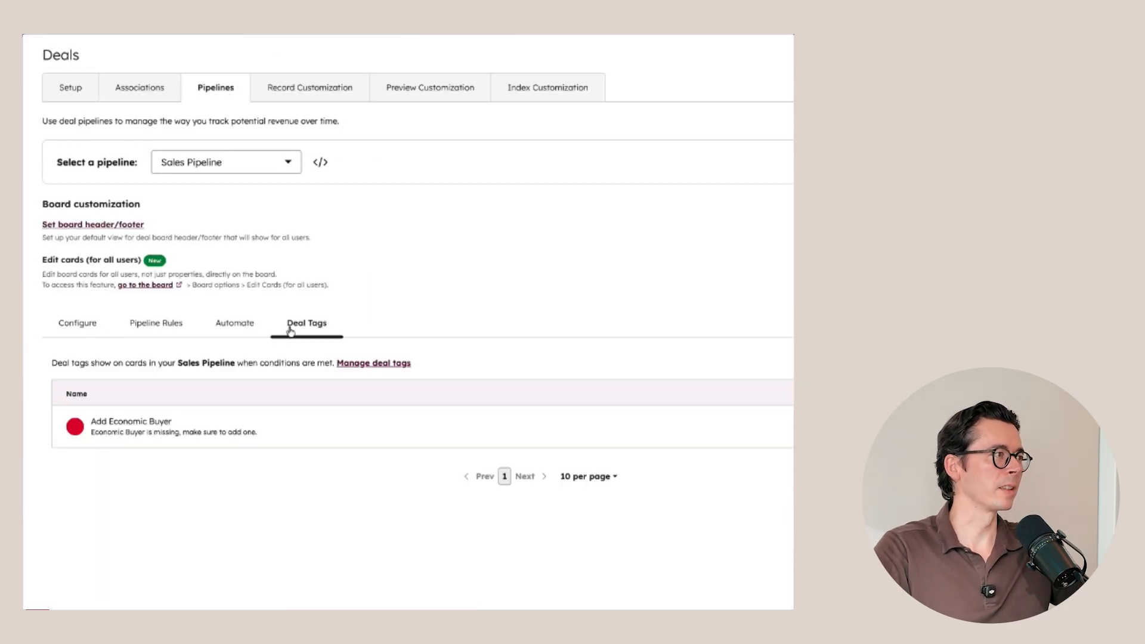
left_click(382, 363)
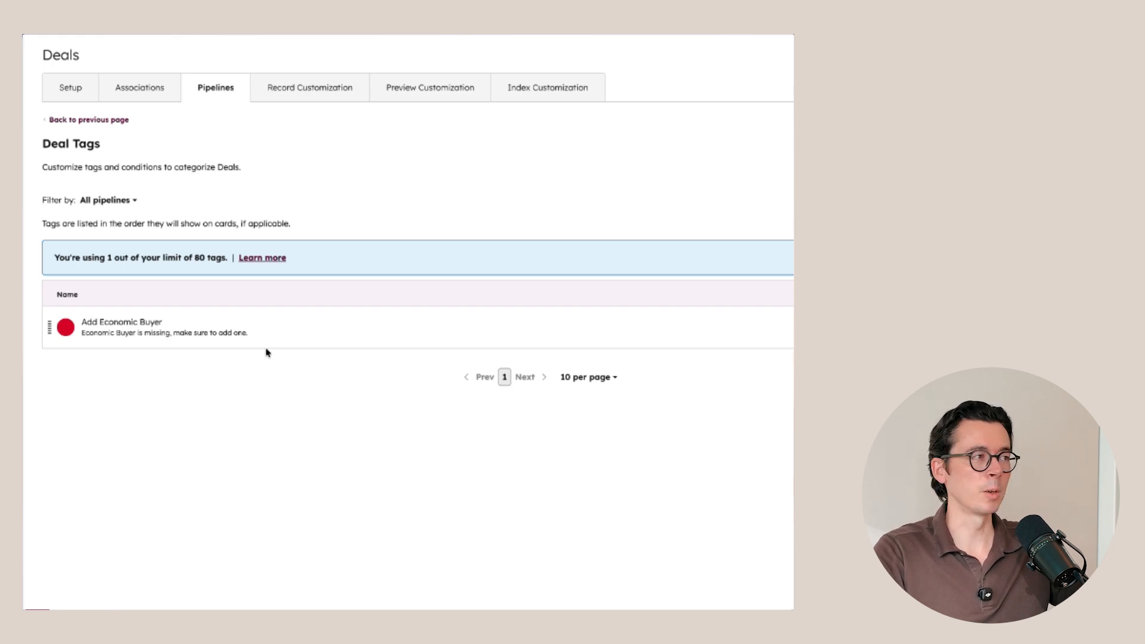
left_click(725, 149)
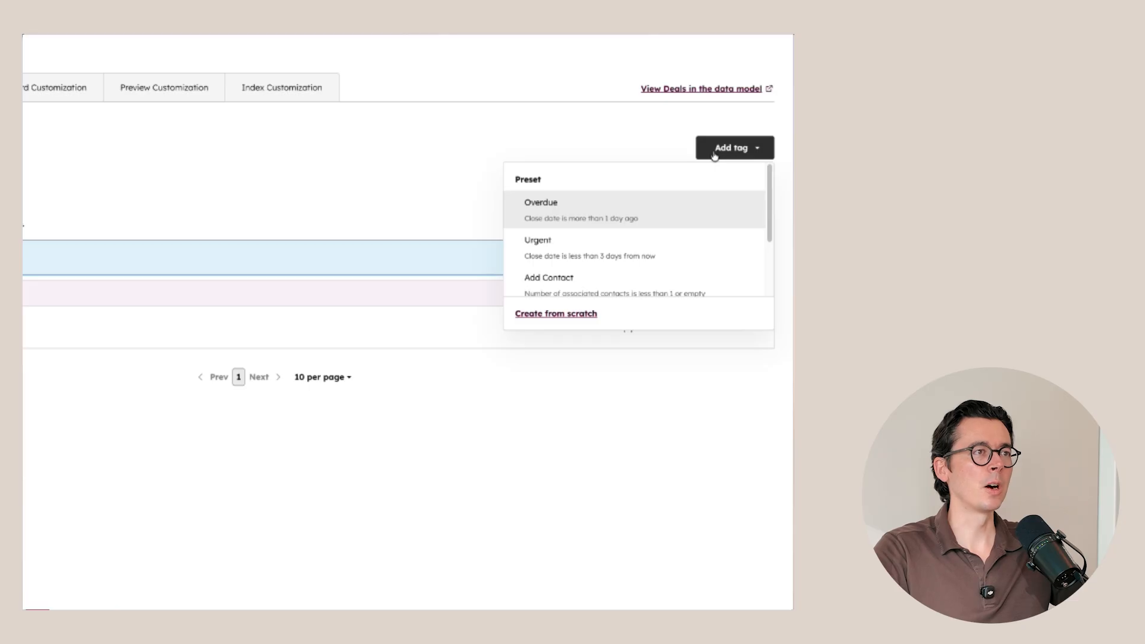
left_click(563, 314)
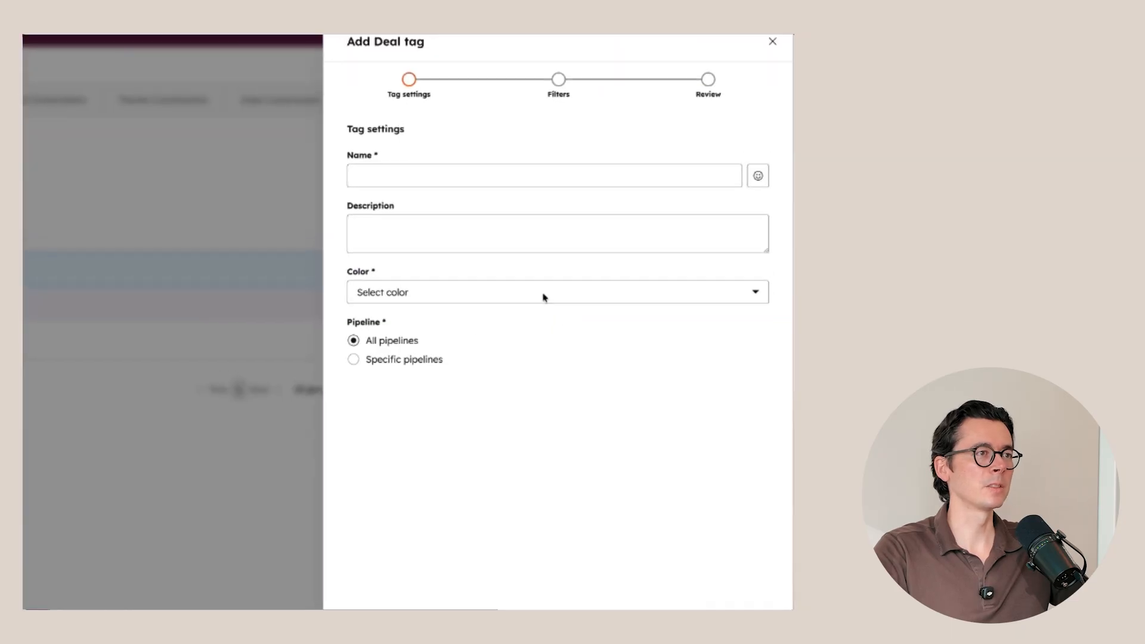
Step: Name the tag "Stalled Deal" preceded by the warning-sign emoji found by searching for "alert", and set its color to Yellow
left_click(411, 186)
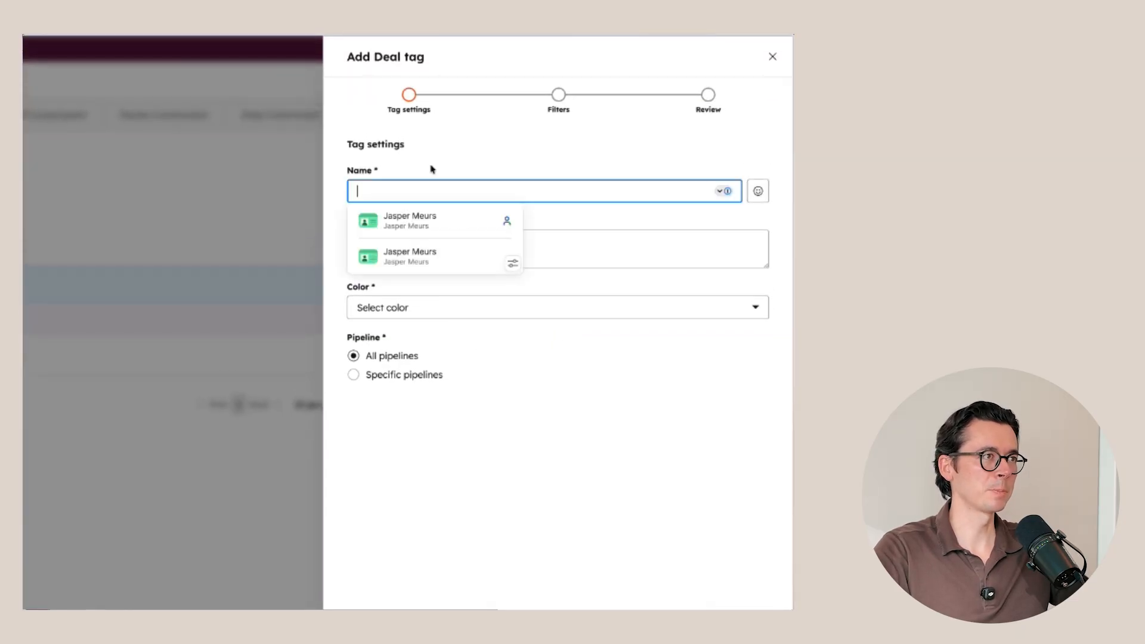
left_click(759, 192)
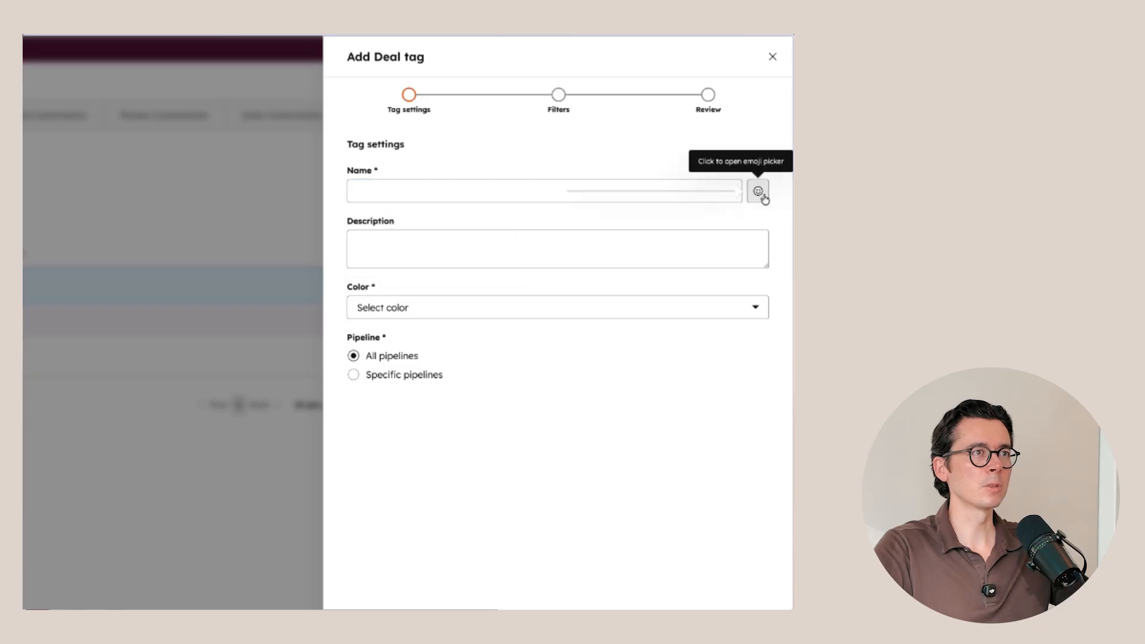
left_click(622, 121)
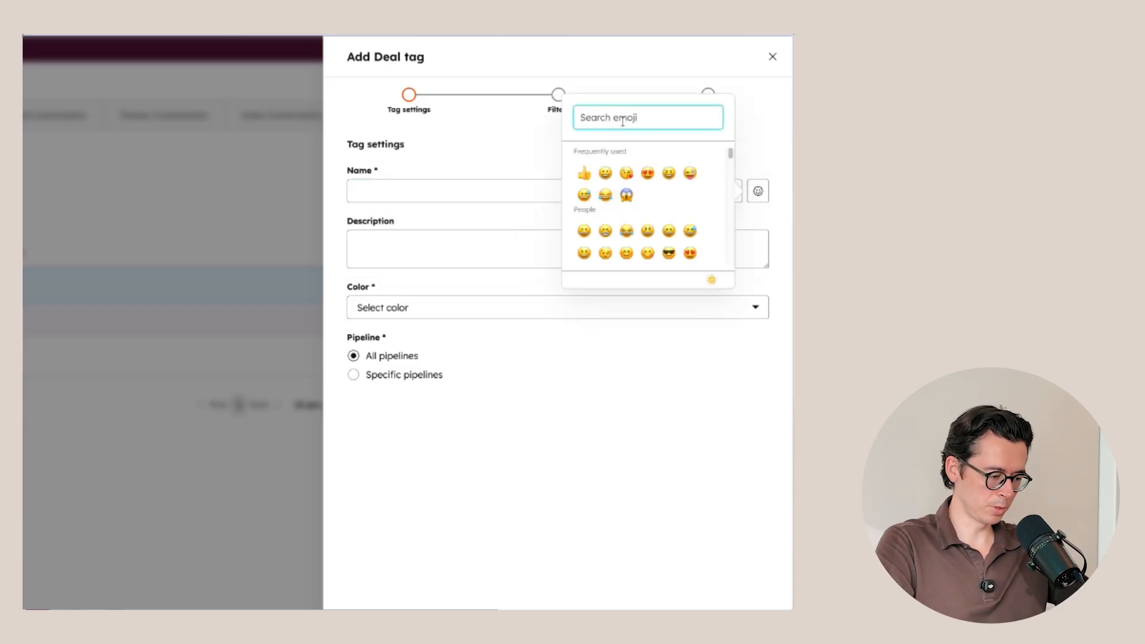
type("alert")
left_click(583, 172)
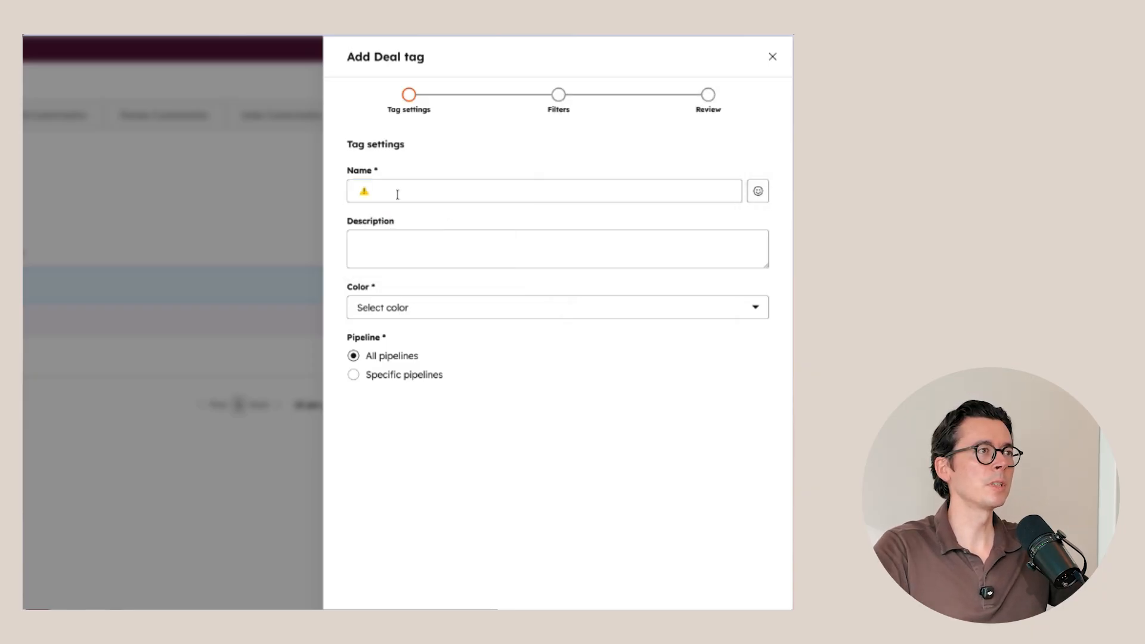
left_click(397, 194)
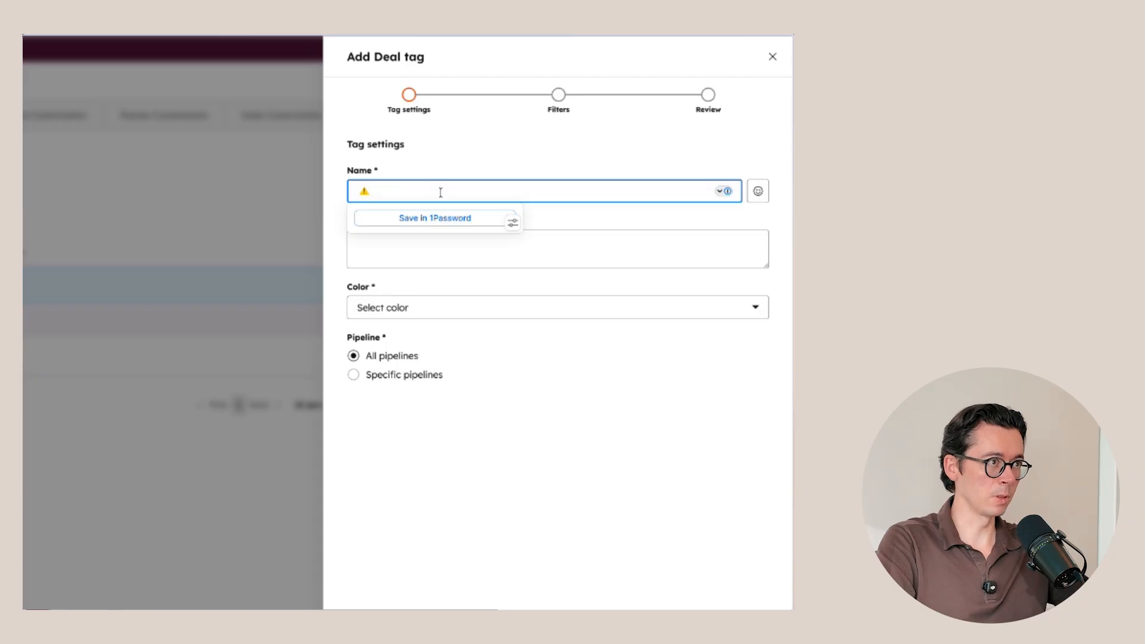
type("Stalled Deal")
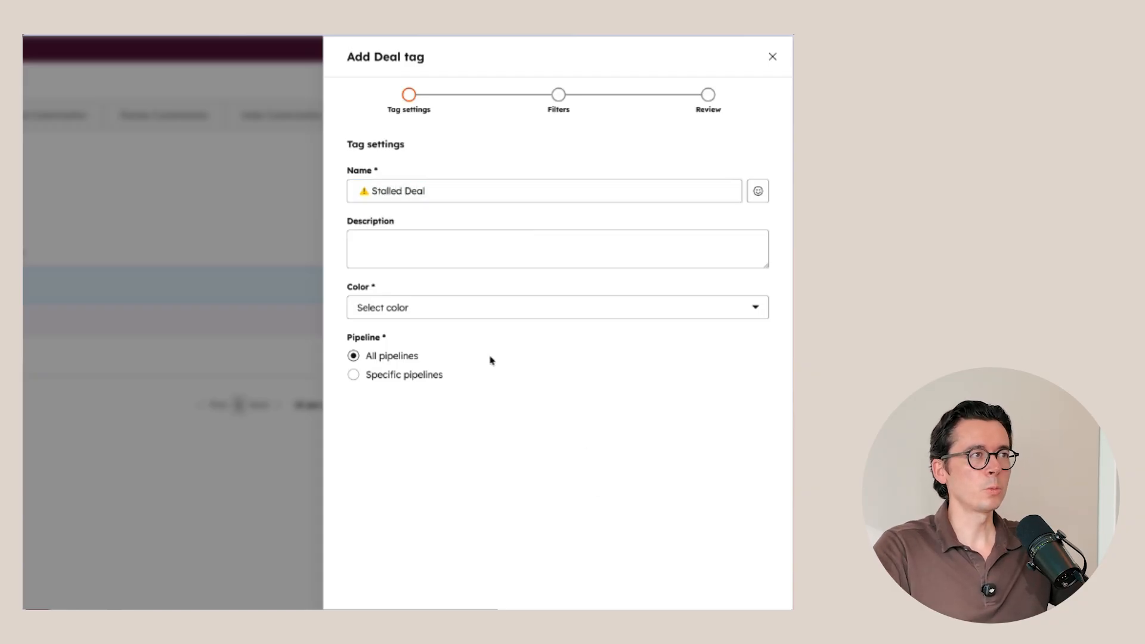
left_click(433, 308)
left_click(421, 361)
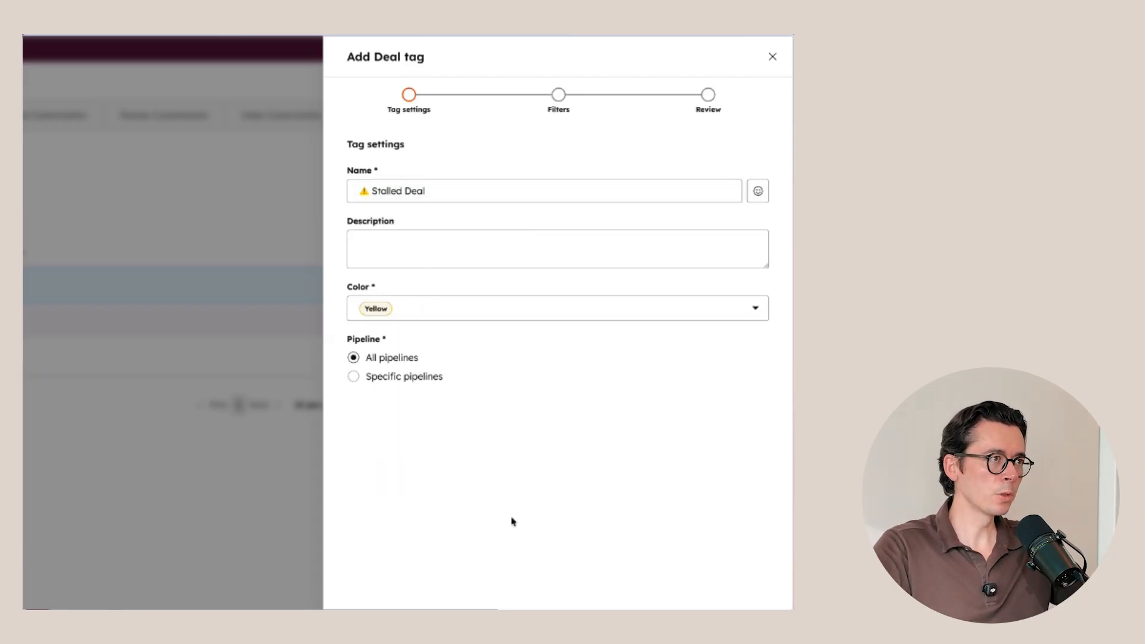
Step: Describe the tag as "This deal has been stuck in the current stage for a long time, please update or close this deal" and continue to its filters
left_click(371, 262)
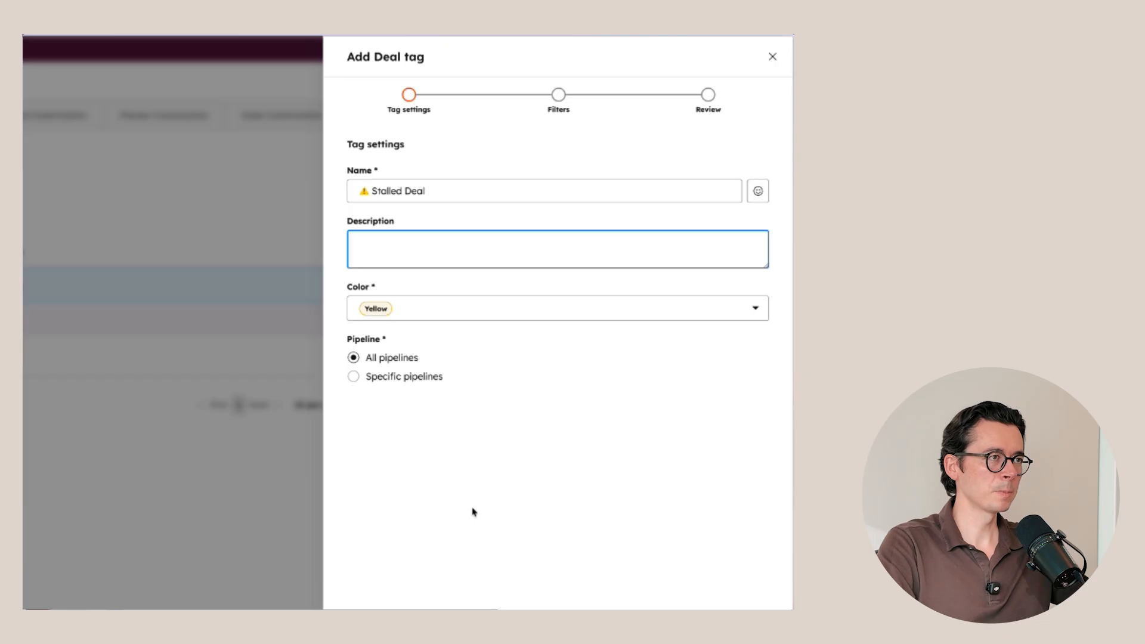
type("This ")
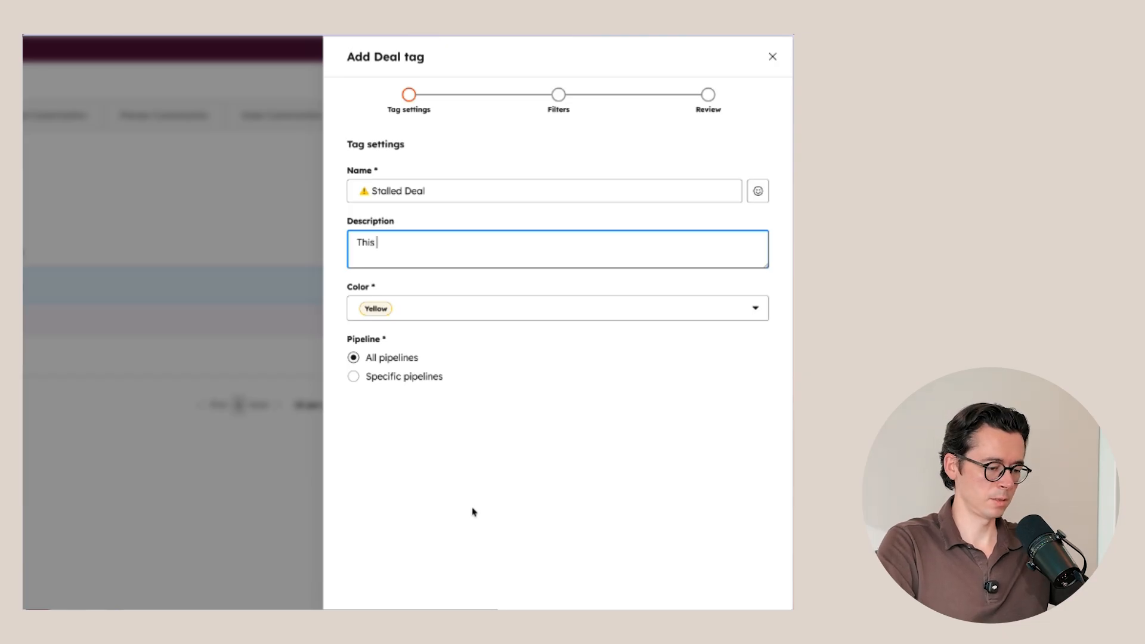
type("deal has been stuck ")
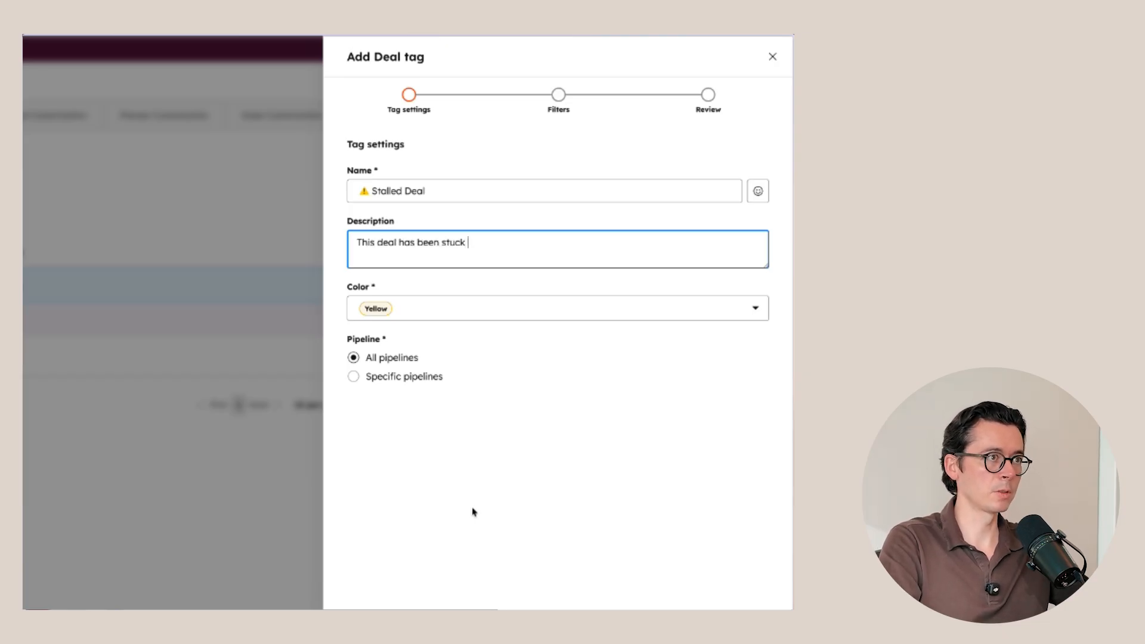
type("in the current stage fo")
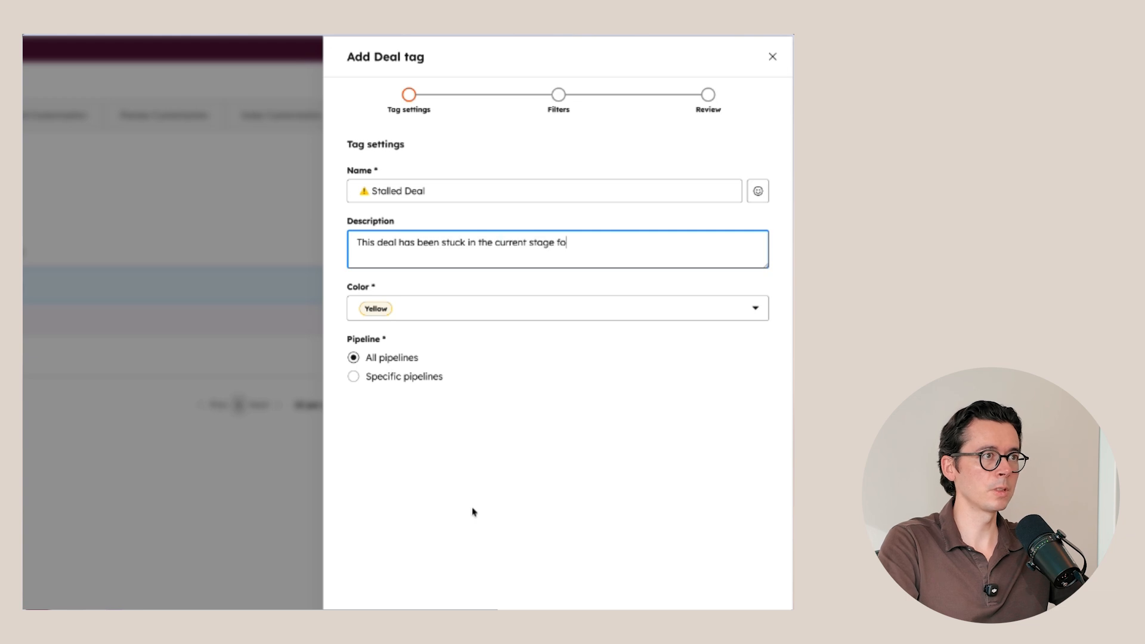
type("r a long time,")
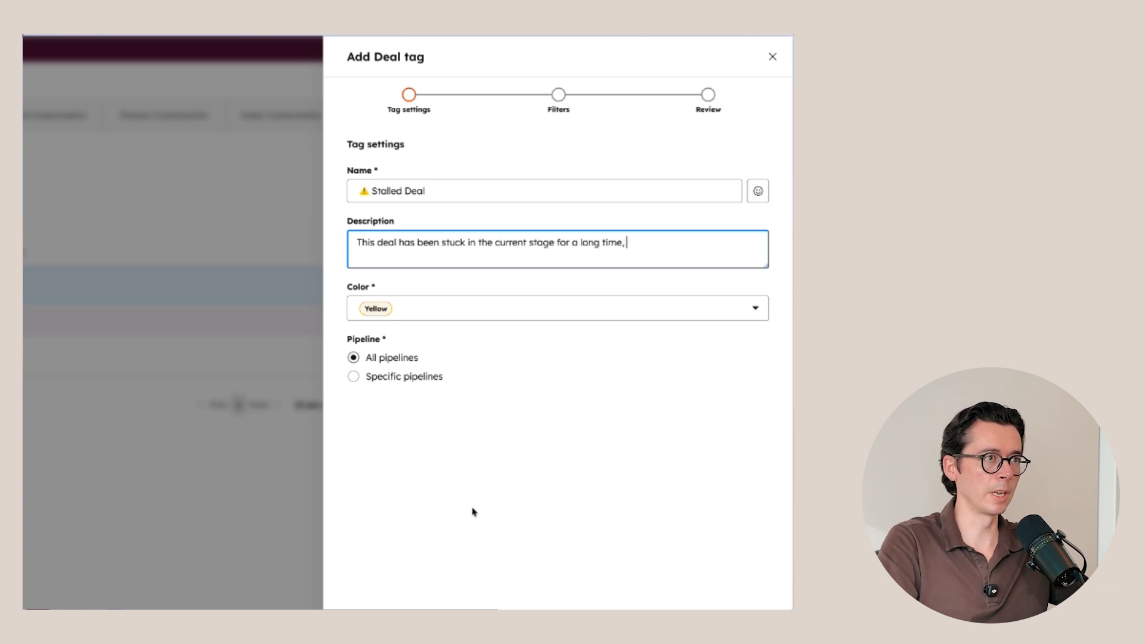
type(" please update")
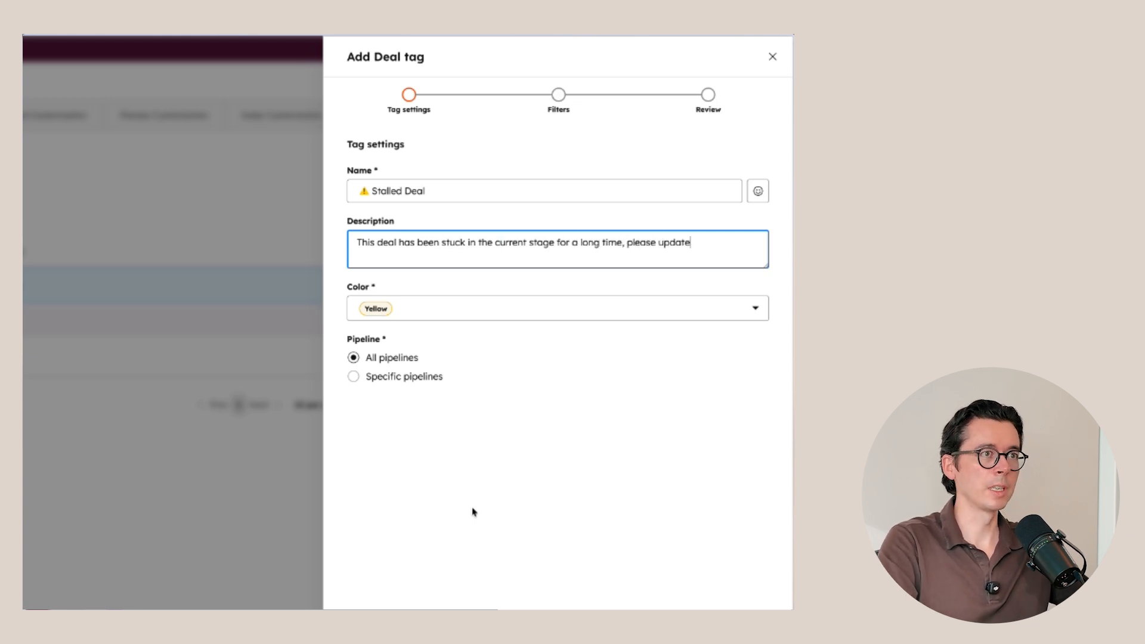
type(" or close this deal.")
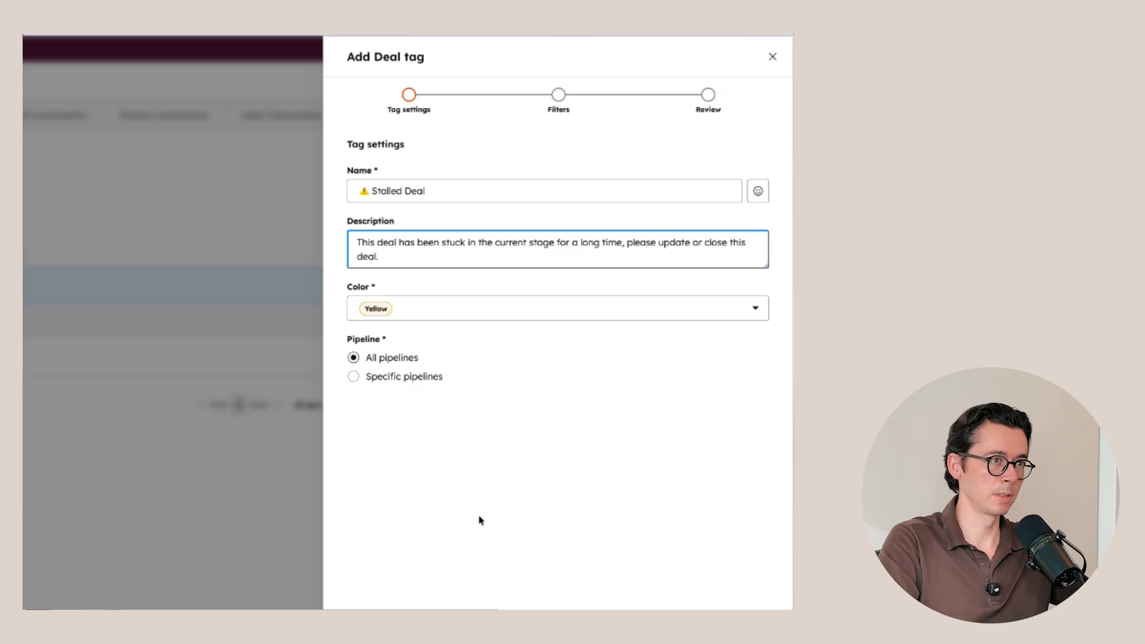
left_click(742, 624)
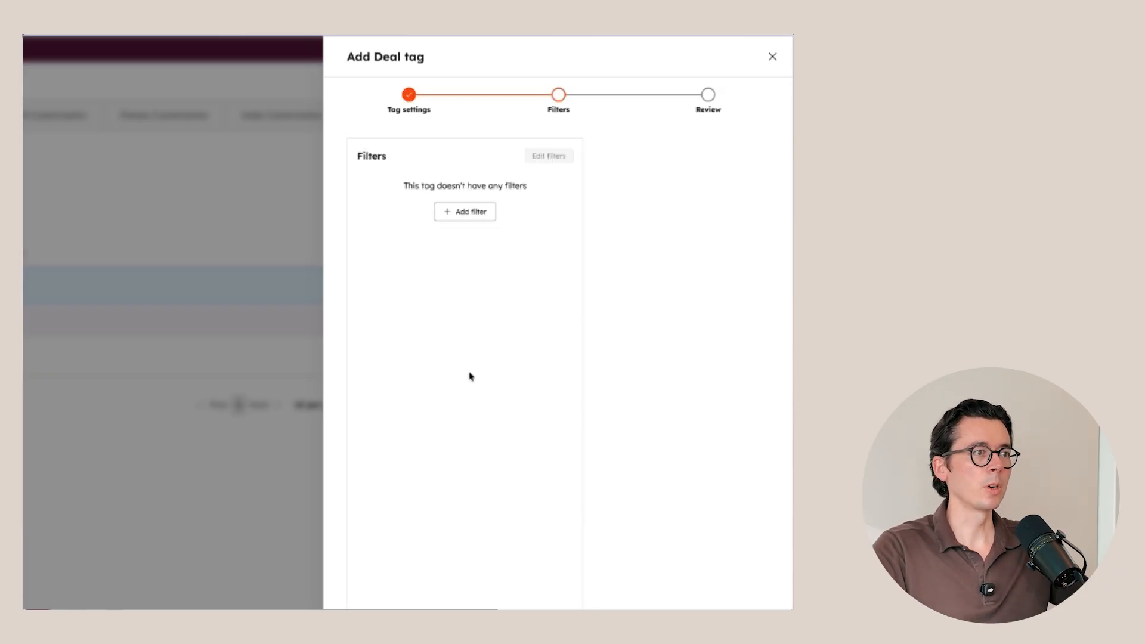
Step: Add a deal property filter to the tag requiring Time in current stage to be greater than 14 days
left_click(469, 220)
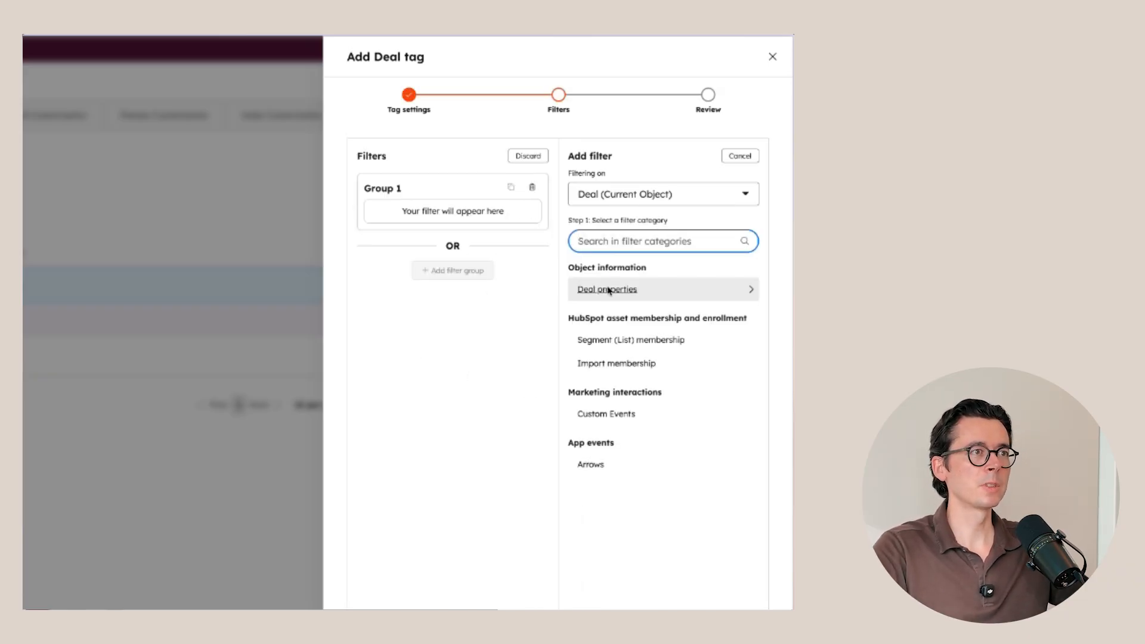
left_click(612, 289)
type("curre")
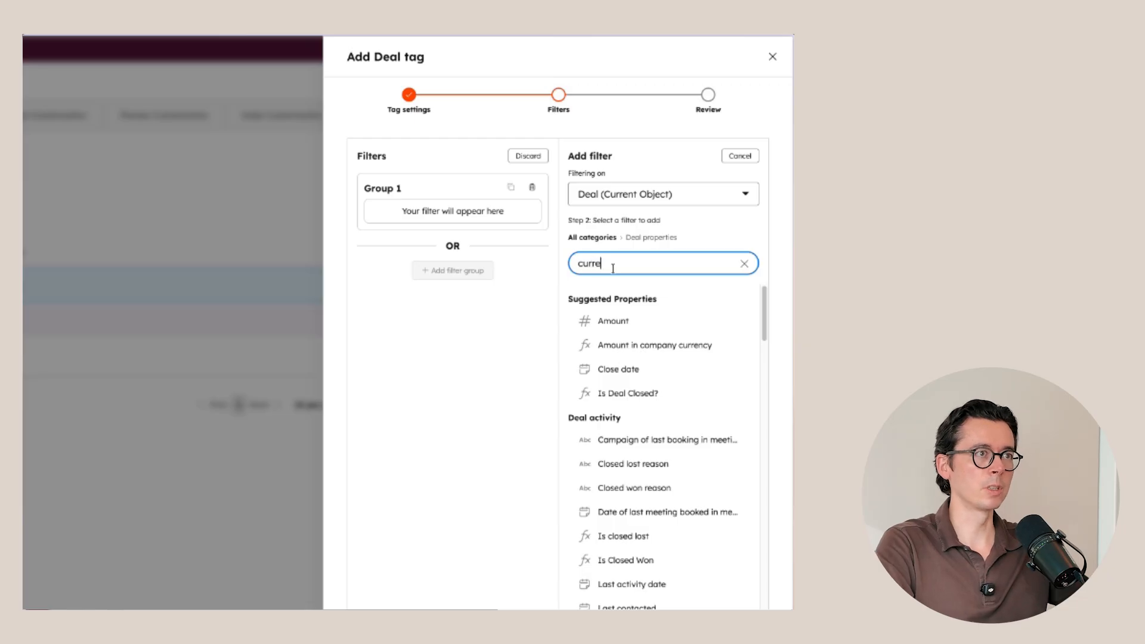
type("n")
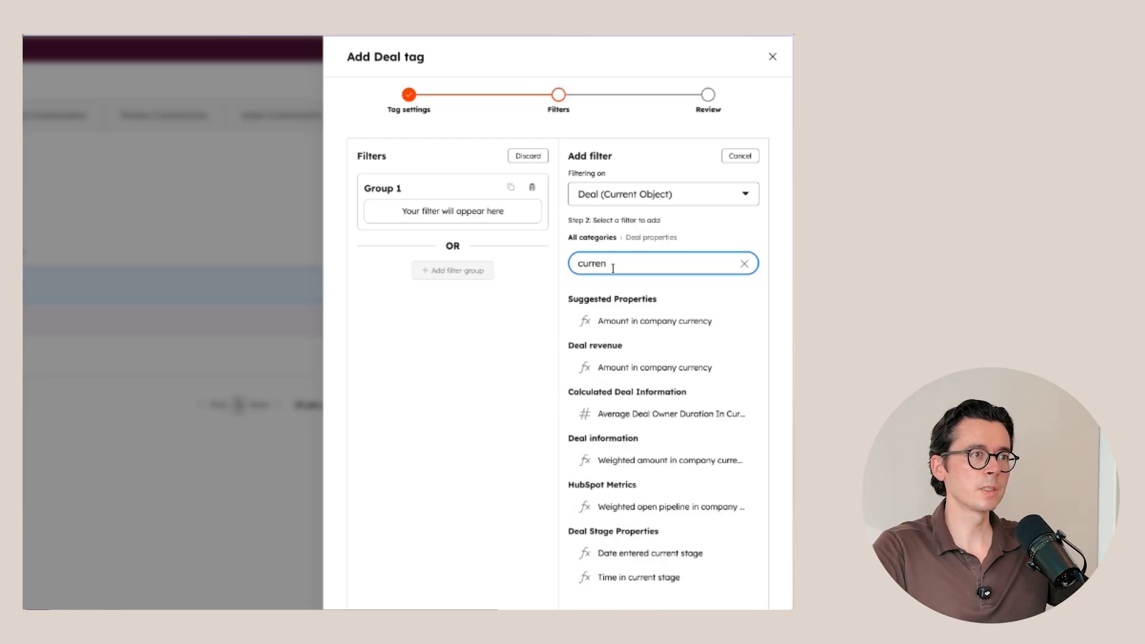
left_click(620, 576)
left_click(625, 212)
left_click(624, 260)
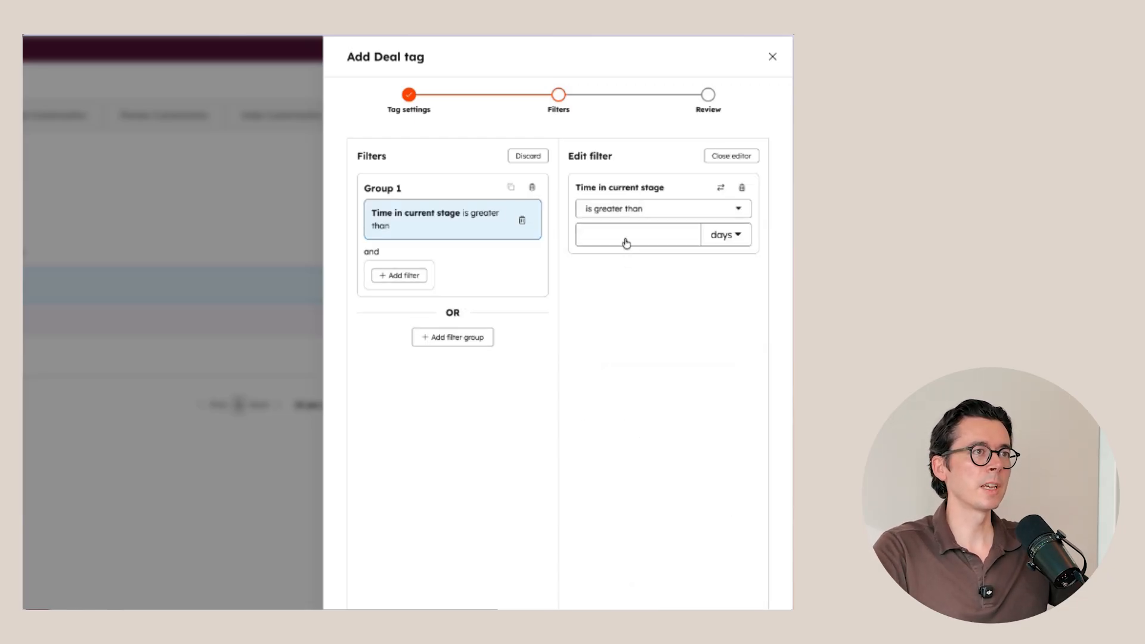
left_click(626, 233)
type("14")
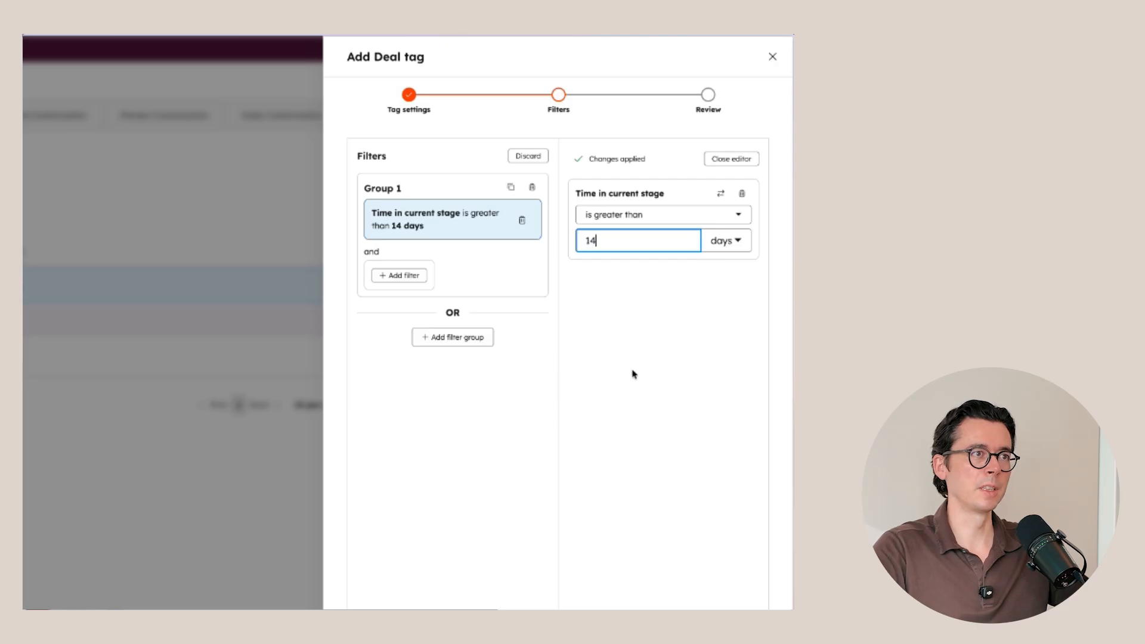
Step: Add a second filter to the same group requiring "Is Deal Closed?" to be not equal to True, and save the tag
left_click(427, 275)
left_click(621, 284)
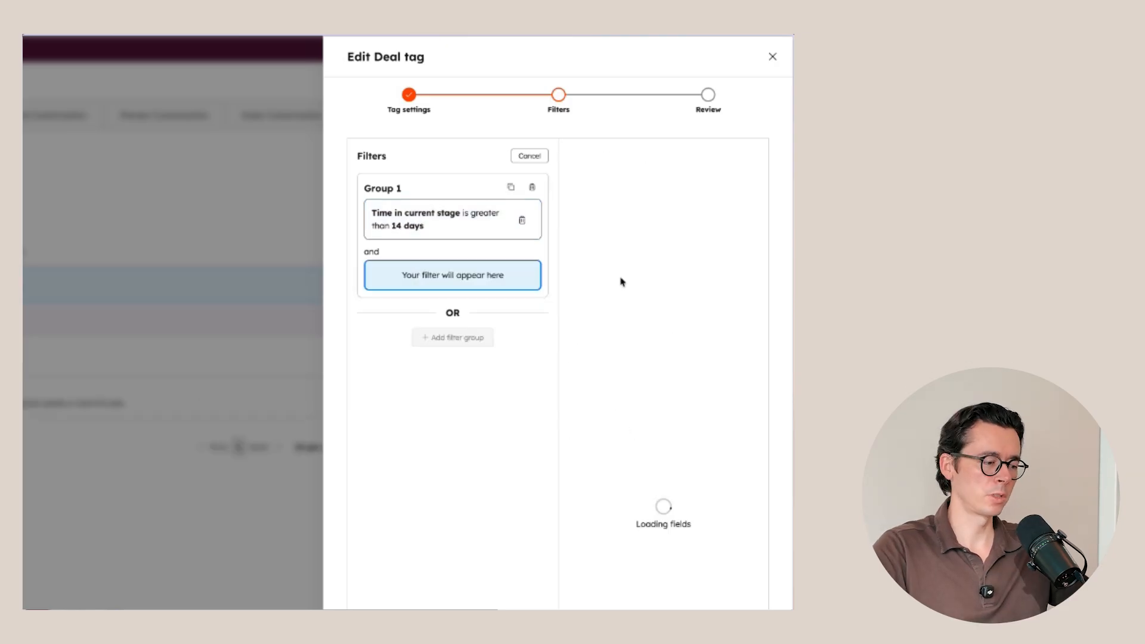
type("closed")
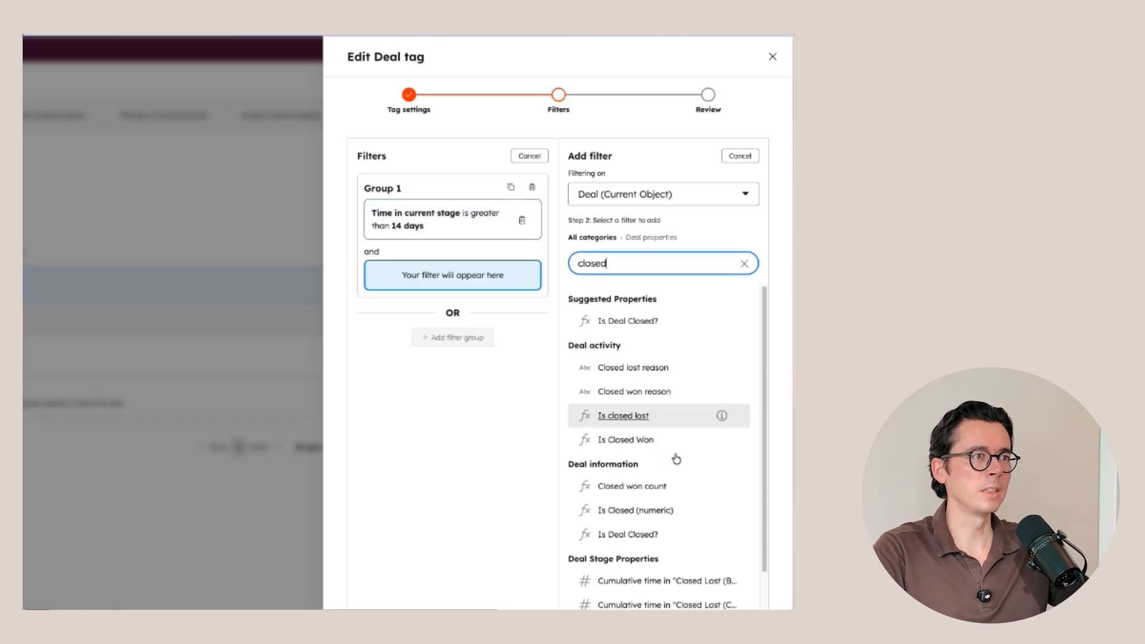
left_click(654, 534)
left_click(623, 210)
left_click(614, 286)
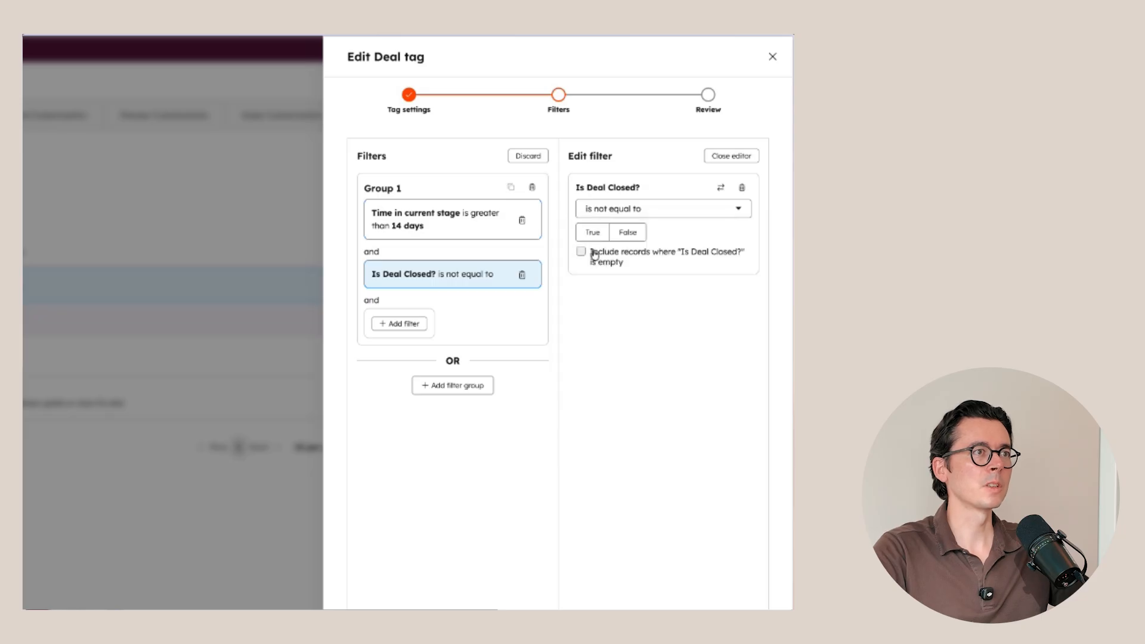
left_click(591, 231)
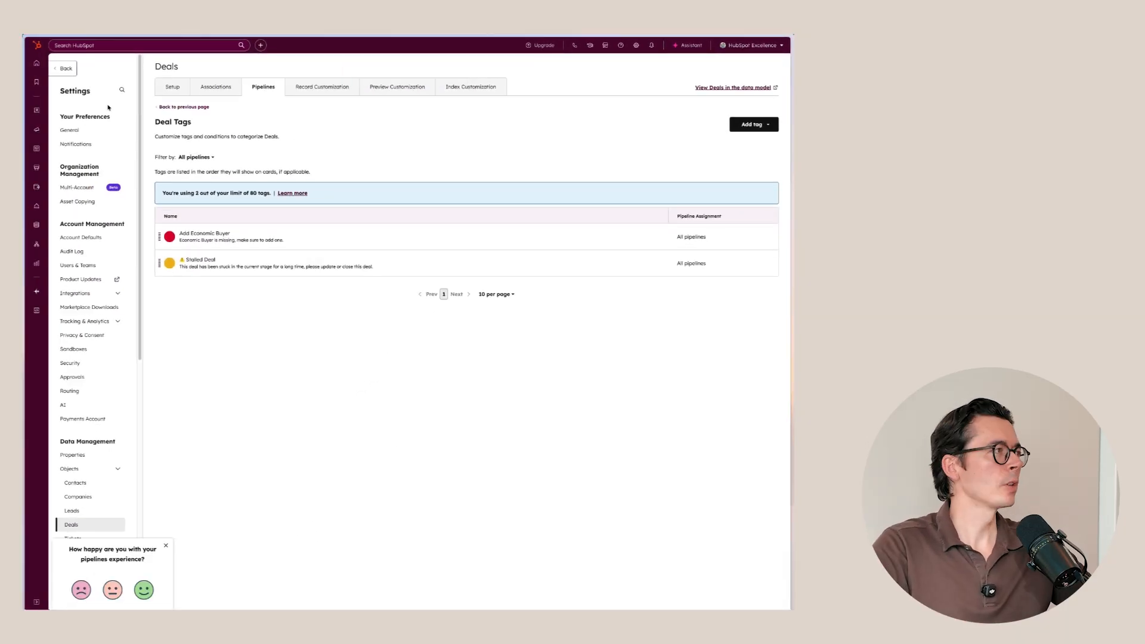
Step: Open the deals board and move the "Van der Valk - New license" deal from Presentation Scheduled to Decision Maker Bought-In
mouse_move(37, 111)
left_click(72, 160)
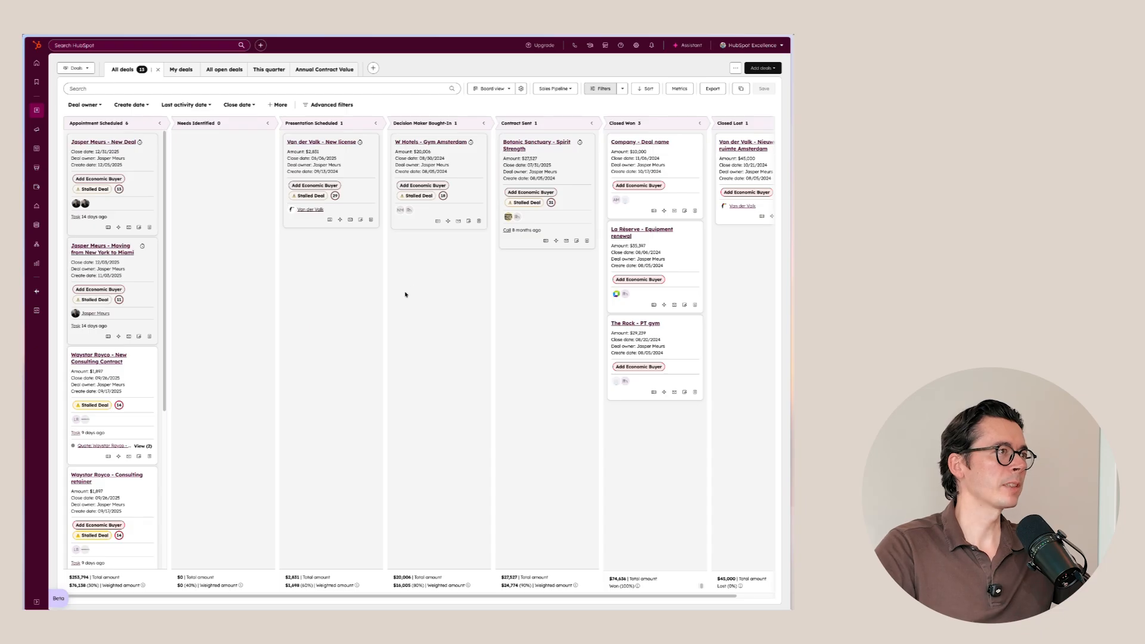
left_click_drag(340, 153, 456, 155)
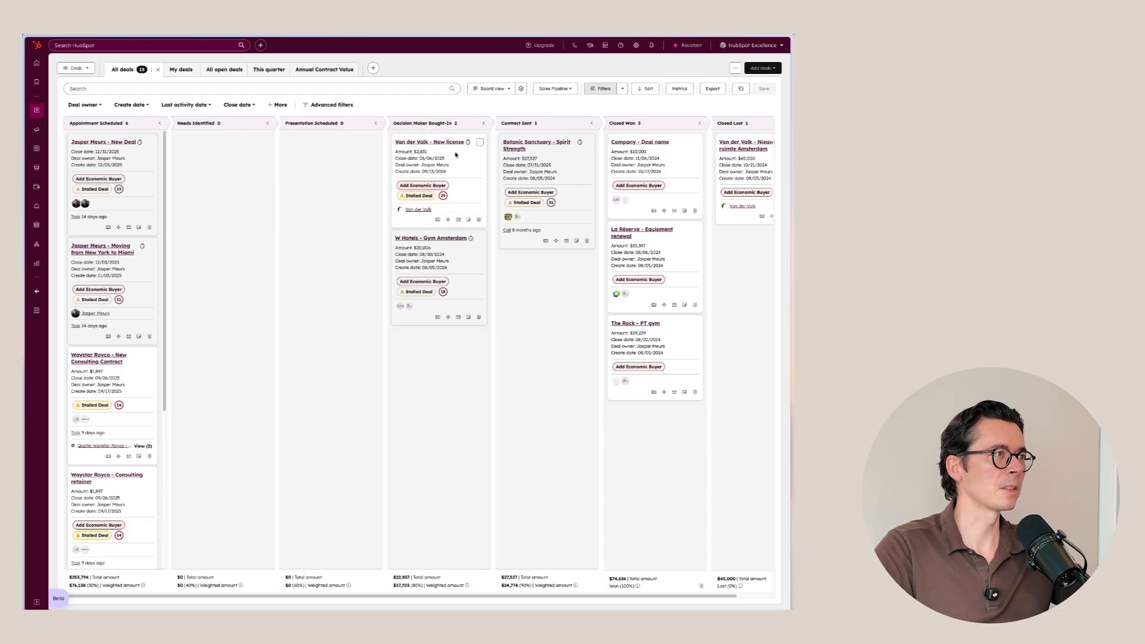